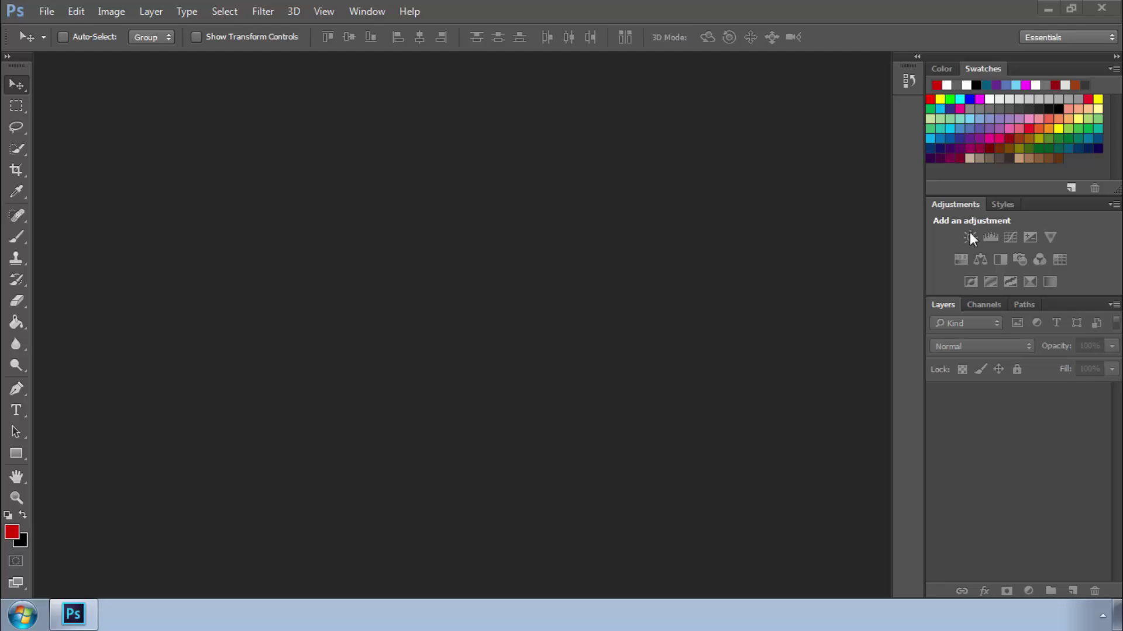
# - Hide the Adjustments panel and show it again
pyautogui.click(374, 11)
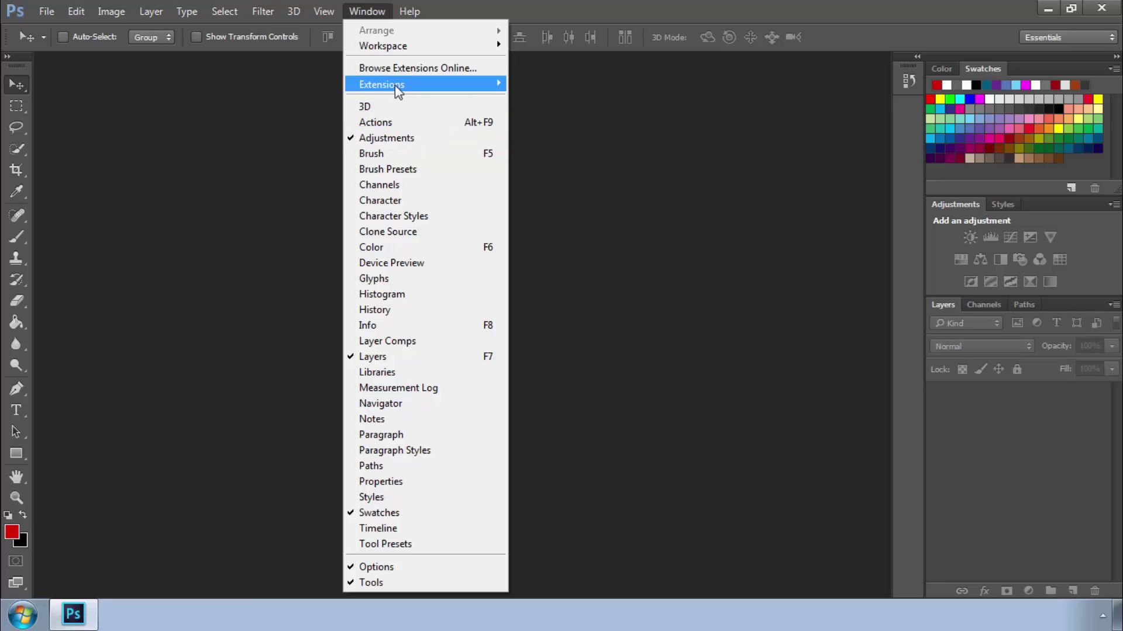
pyautogui.moveTo(393, 51)
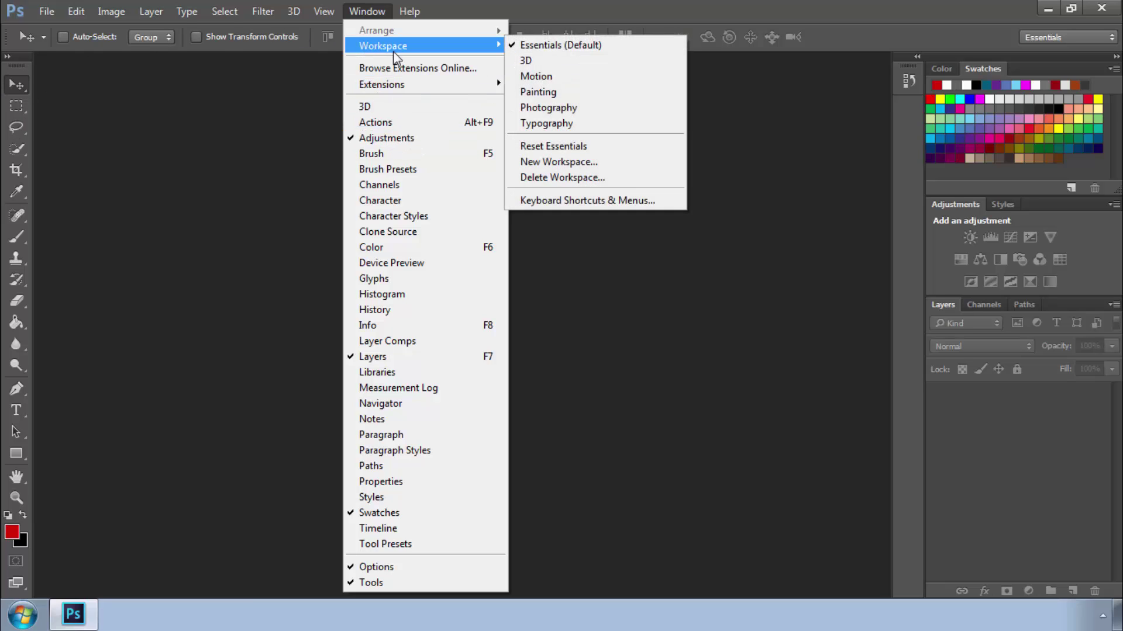
pyautogui.click(399, 143)
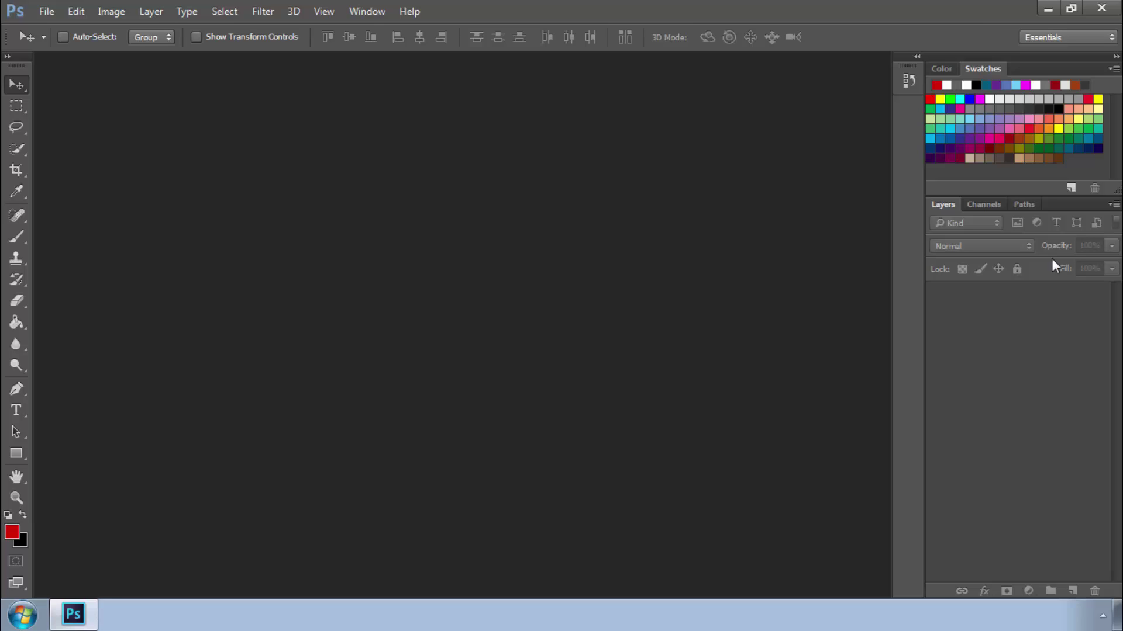
pyautogui.click(358, 5)
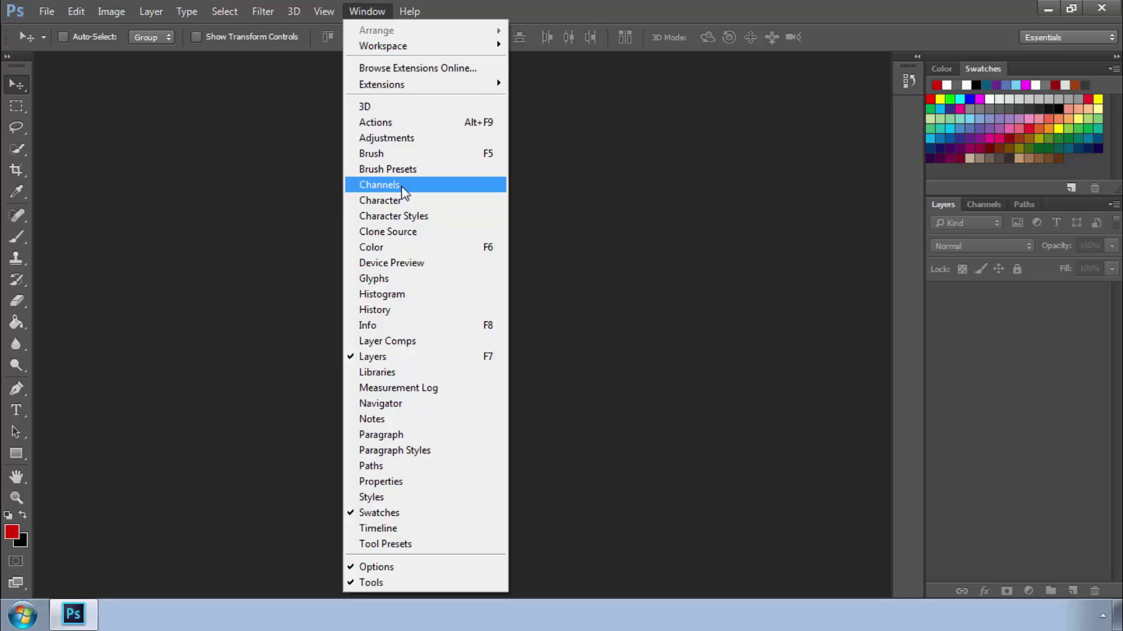
pyautogui.click(396, 145)
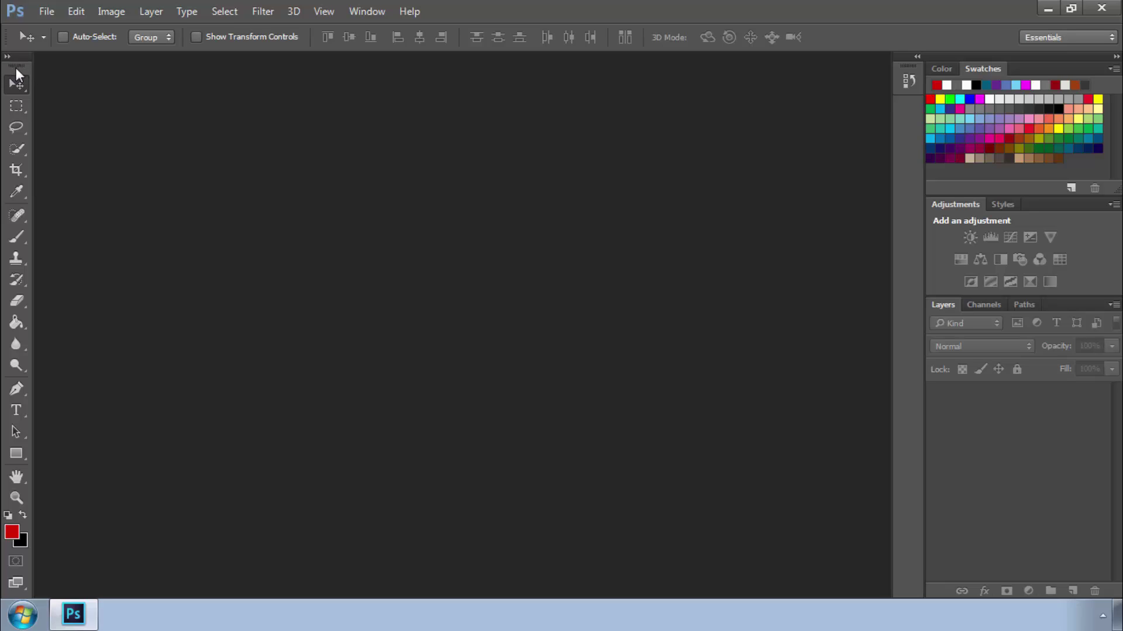
# - Dock the Tools panel beside the collapsed History strip and switch it to a two-column layout
pyautogui.moveTo(14, 63); pyautogui.dragTo(887, 82)
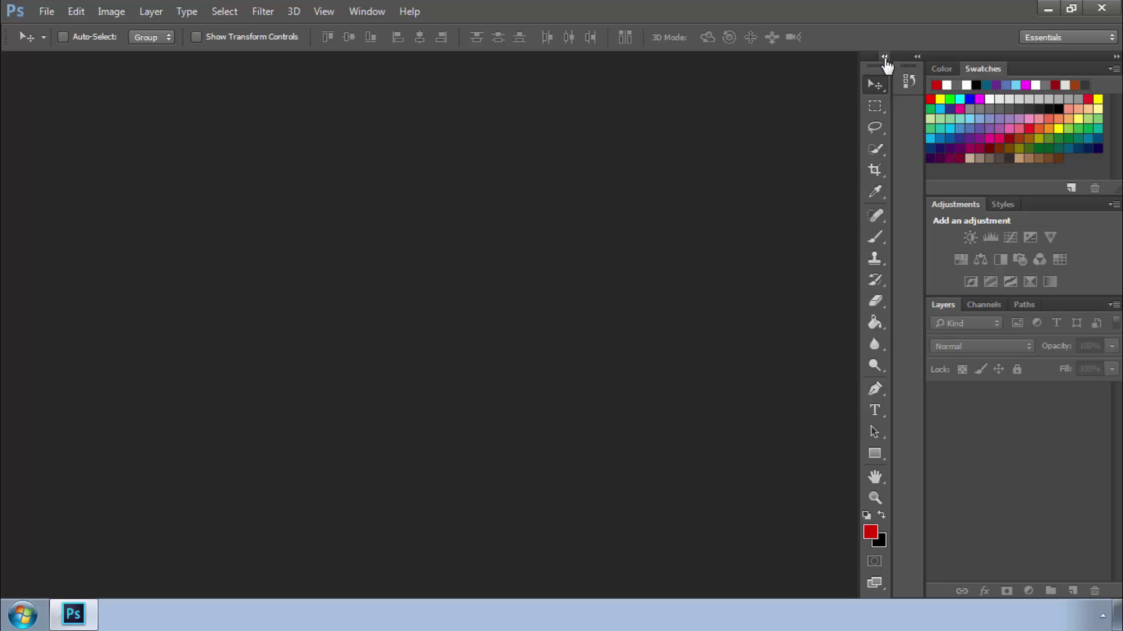
pyautogui.click(884, 57)
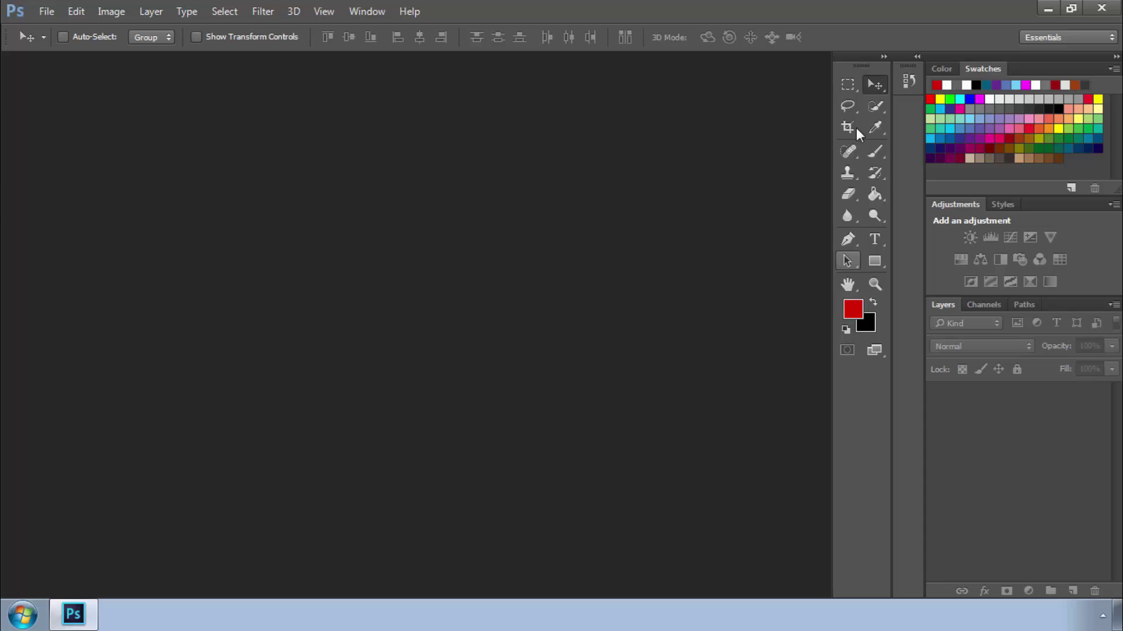
# - Expand and re-collapse the History dock, and collapse and re-expand the dock holding Swatches, Adjustments and Layers
pyautogui.click(917, 57)
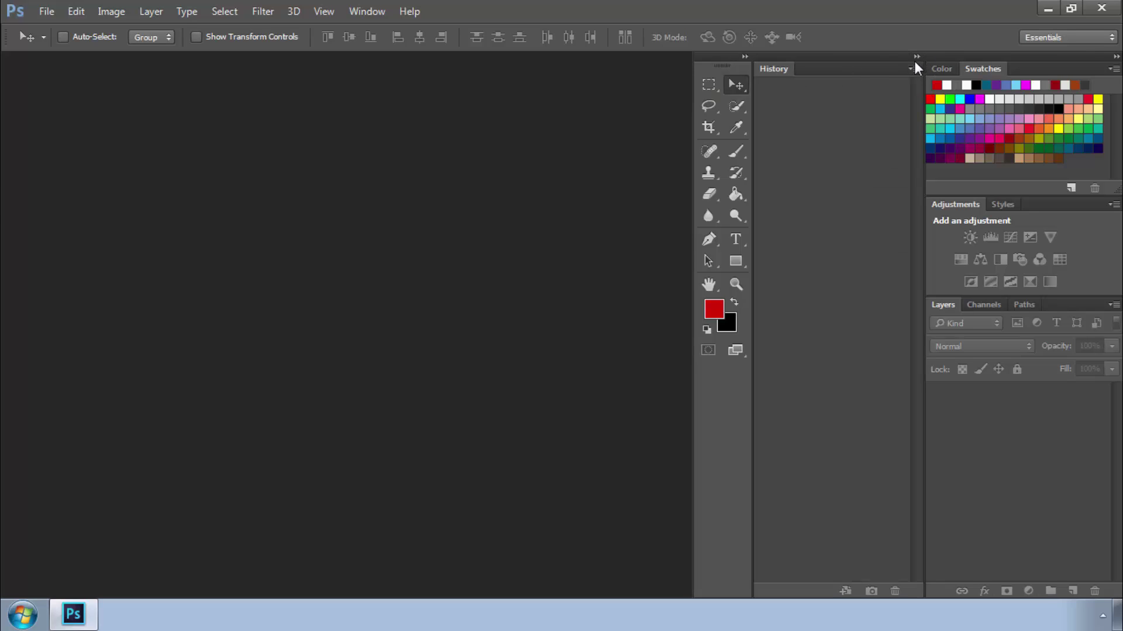
pyautogui.click(916, 58)
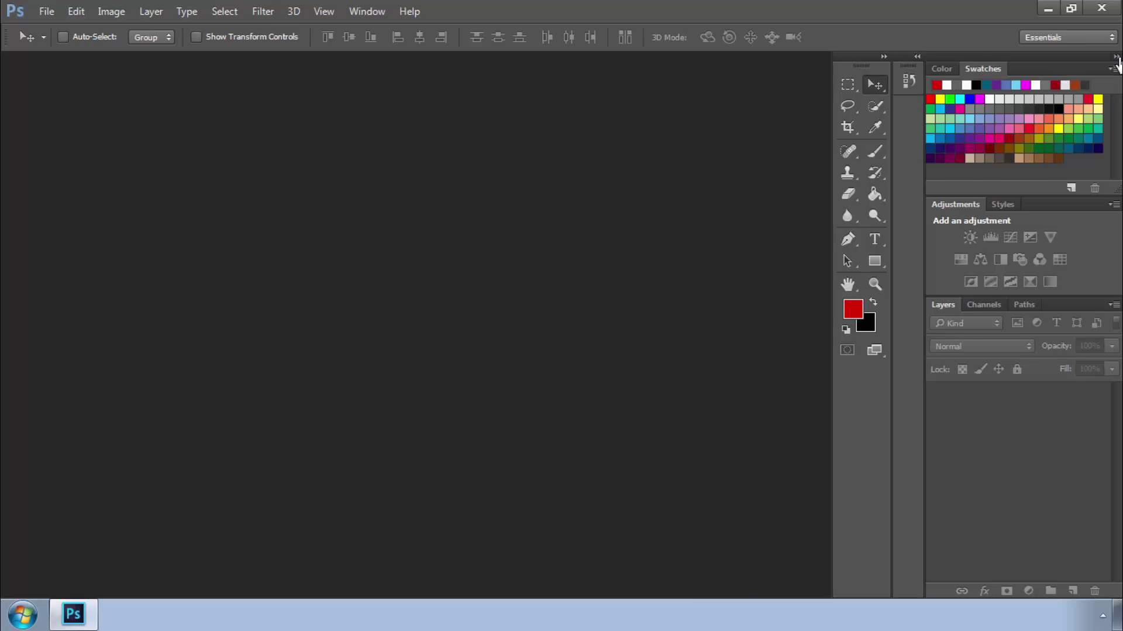
pyautogui.click(1116, 57)
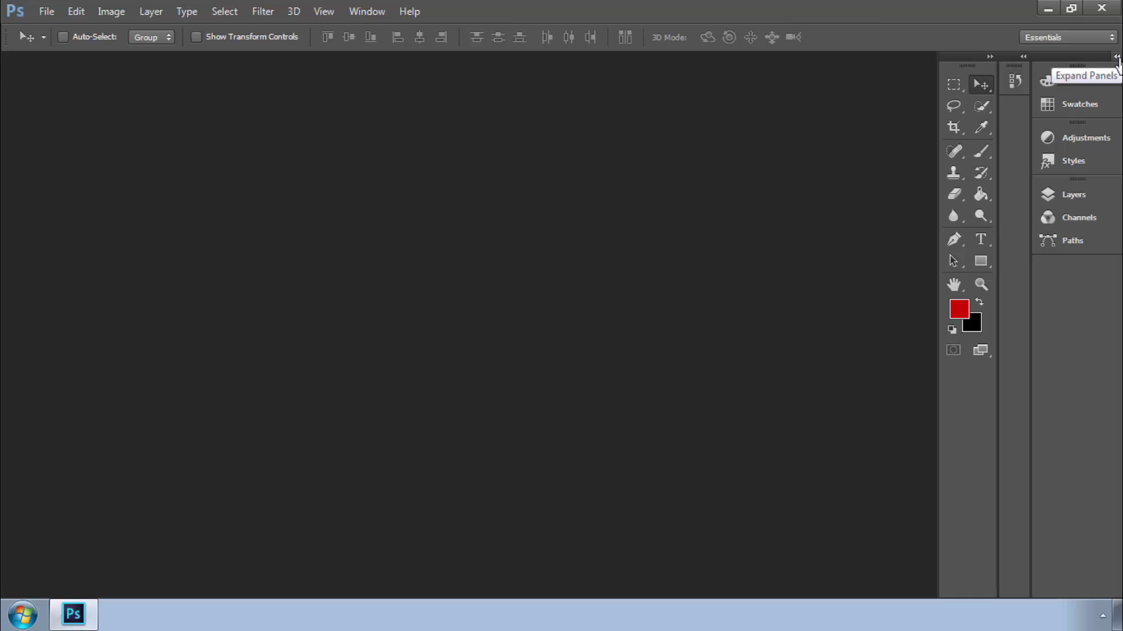
pyautogui.click(1117, 57)
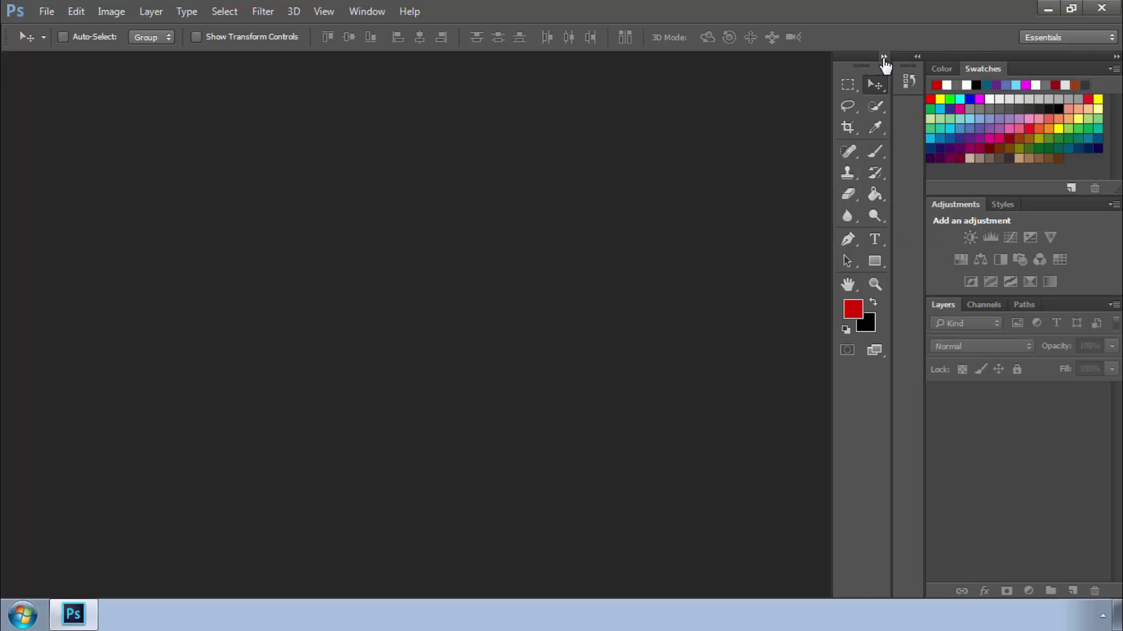
# - Return the Tools panel to a single column and dock it back on the opposite side of the workspace
pyautogui.click(884, 57)
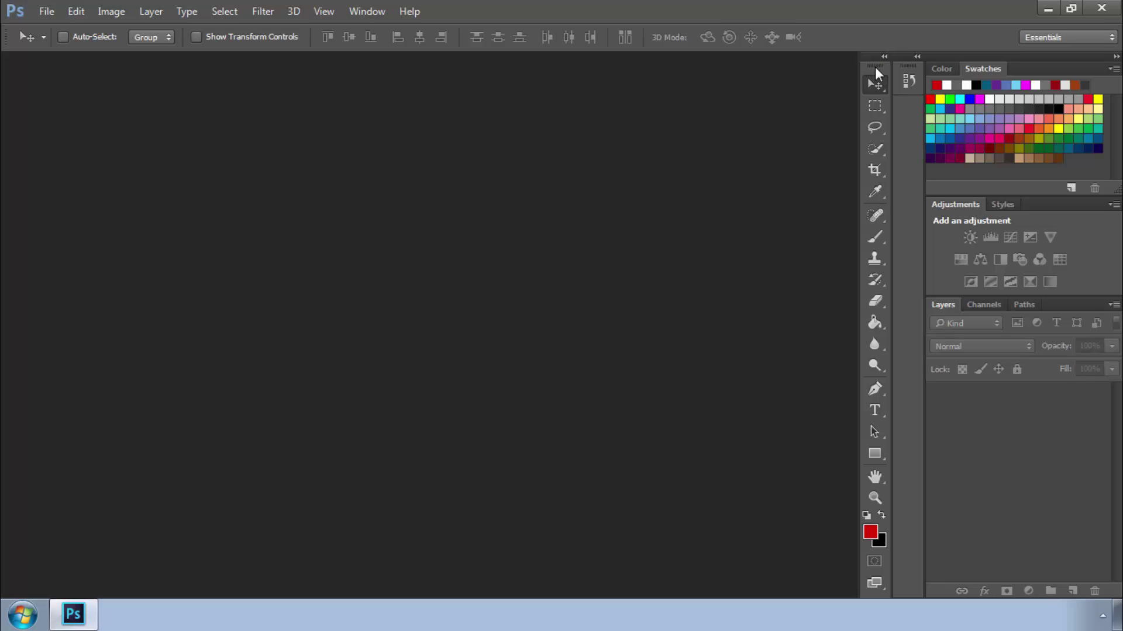
pyautogui.moveTo(874, 67); pyautogui.dragTo(9, 56)
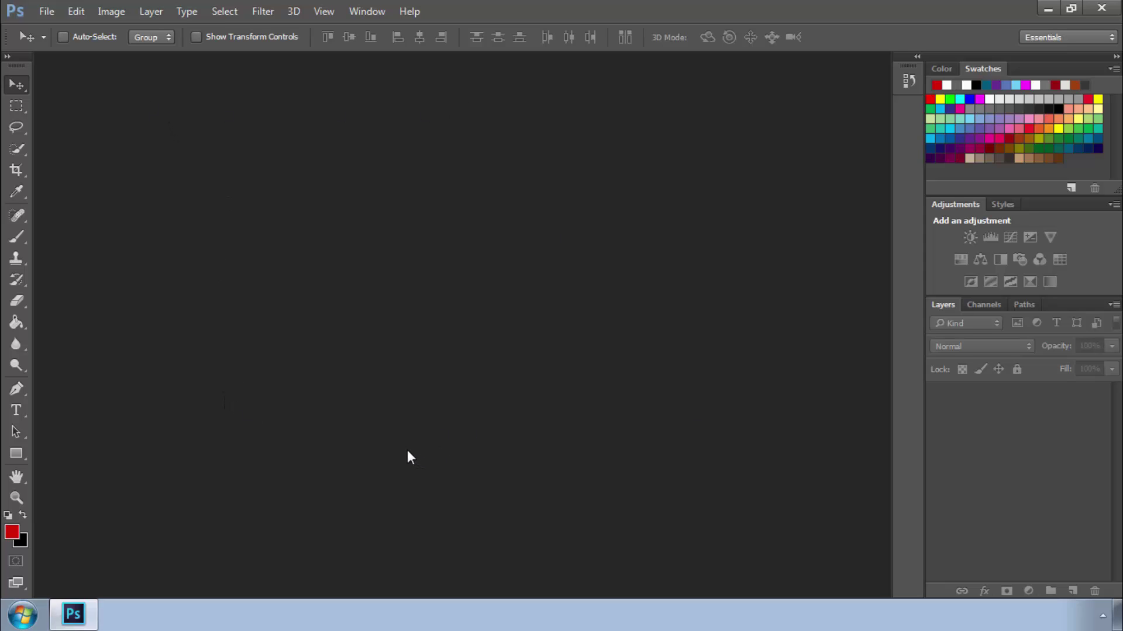
# - Open image.jpg from the Desktop folder through the Open dialog, and close the document again
pyautogui.click(45, 7)
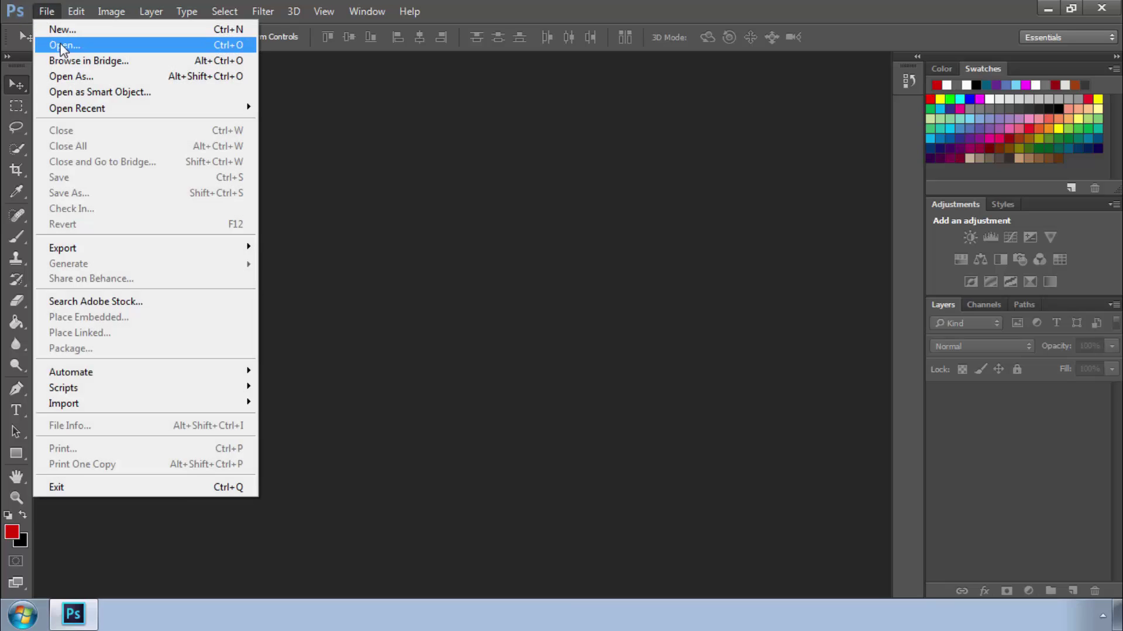
pyautogui.click(54, 45)
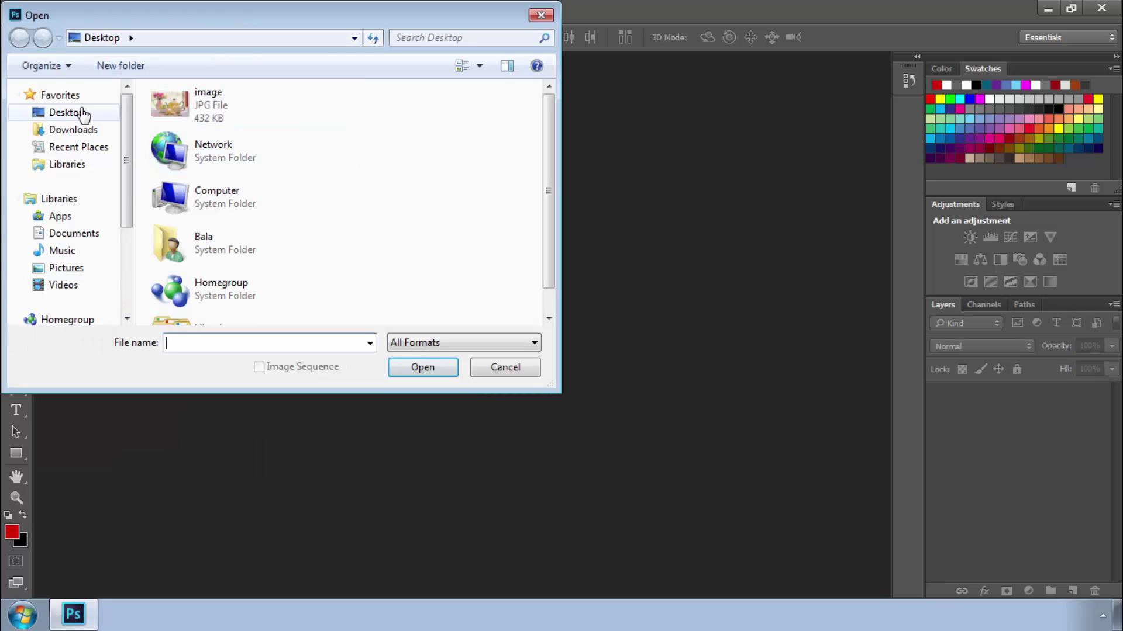
pyautogui.moveTo(259, 114)
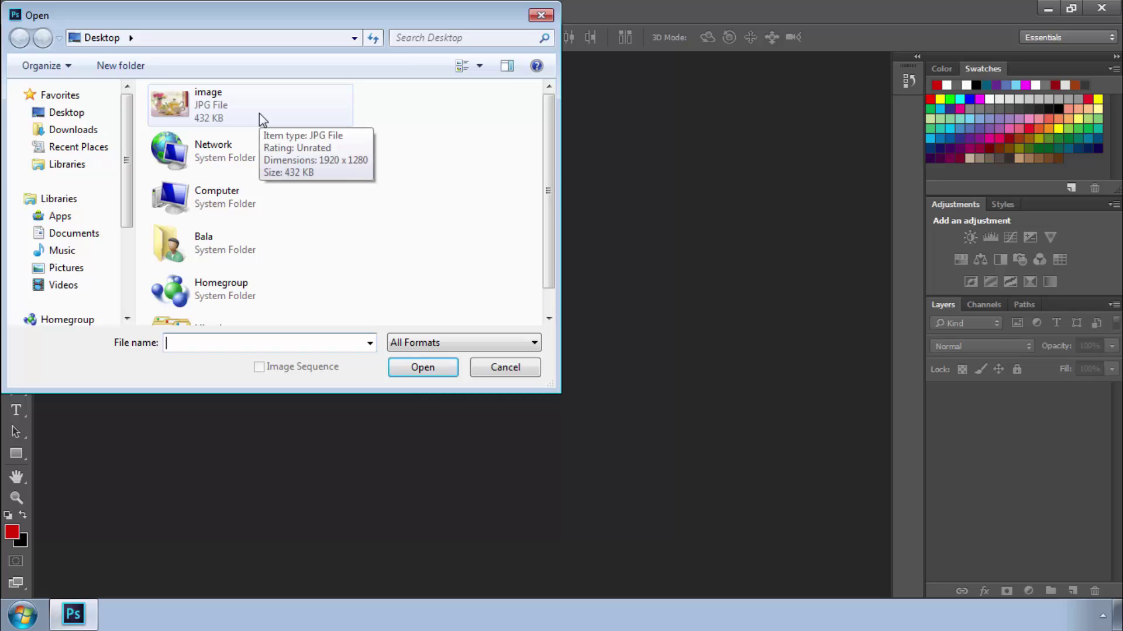
pyautogui.doubleClick(258, 113)
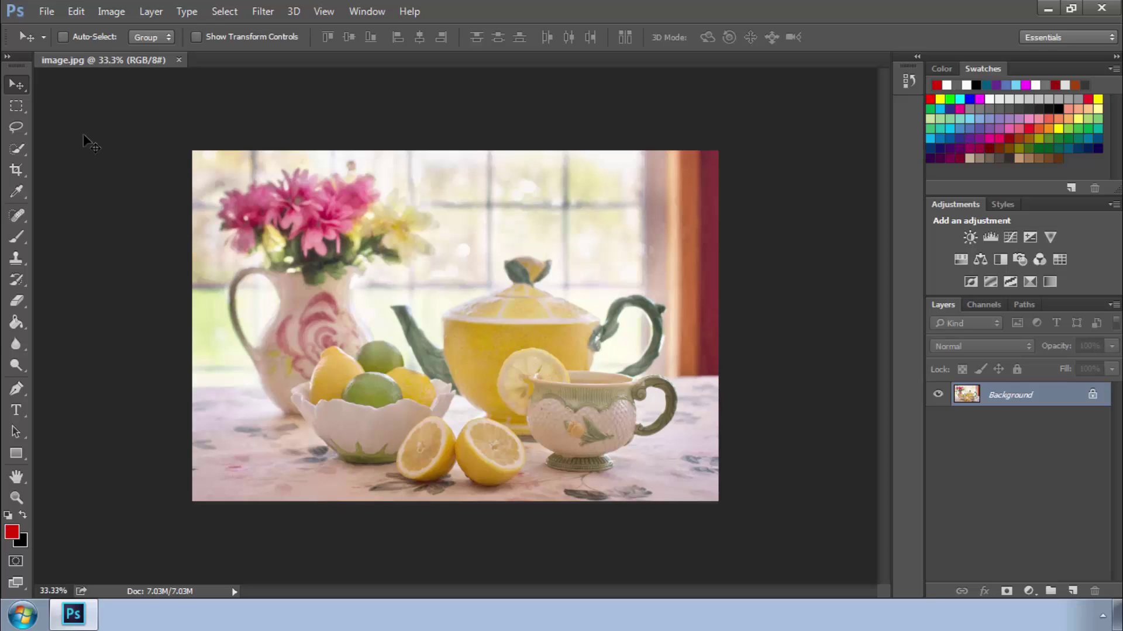
pyautogui.click(180, 59)
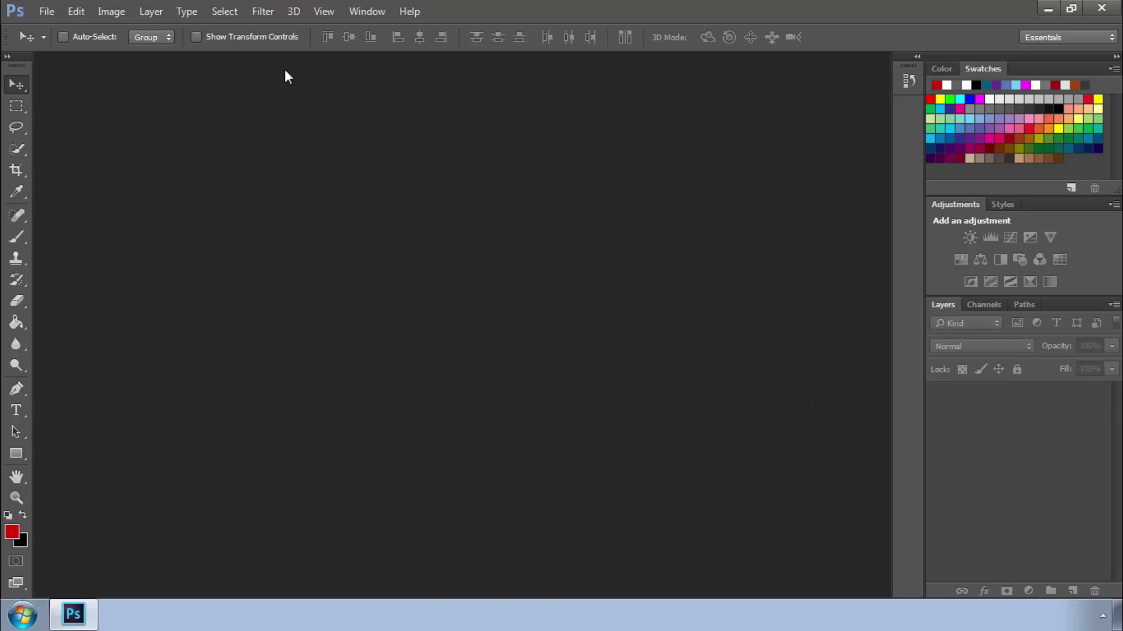
# - Open the image file by dropping it from the Windows desktop into Photoshop, and close the document again
pyautogui.click(1040, 9)
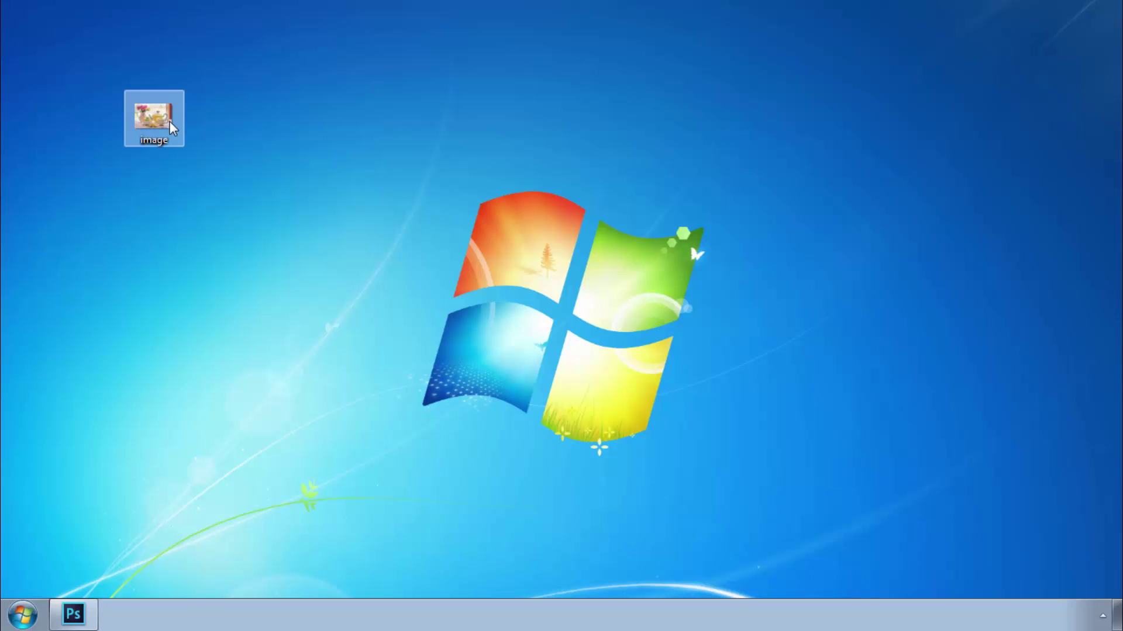
pyautogui.moveTo(157, 118); pyautogui.dragTo(397, 312)
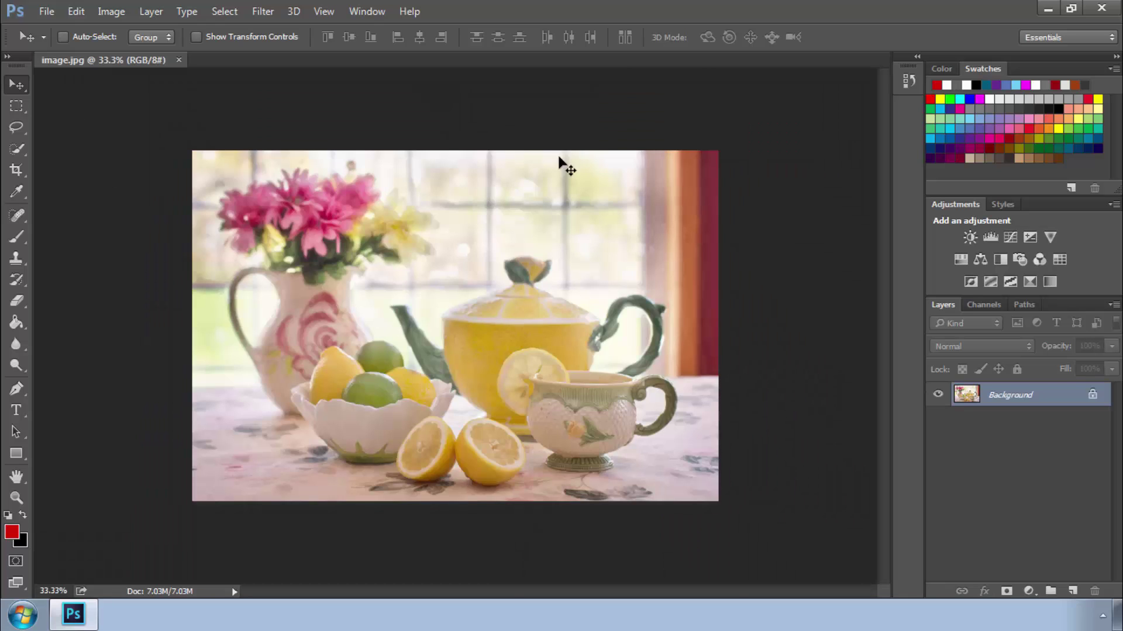
pyautogui.click(179, 60)
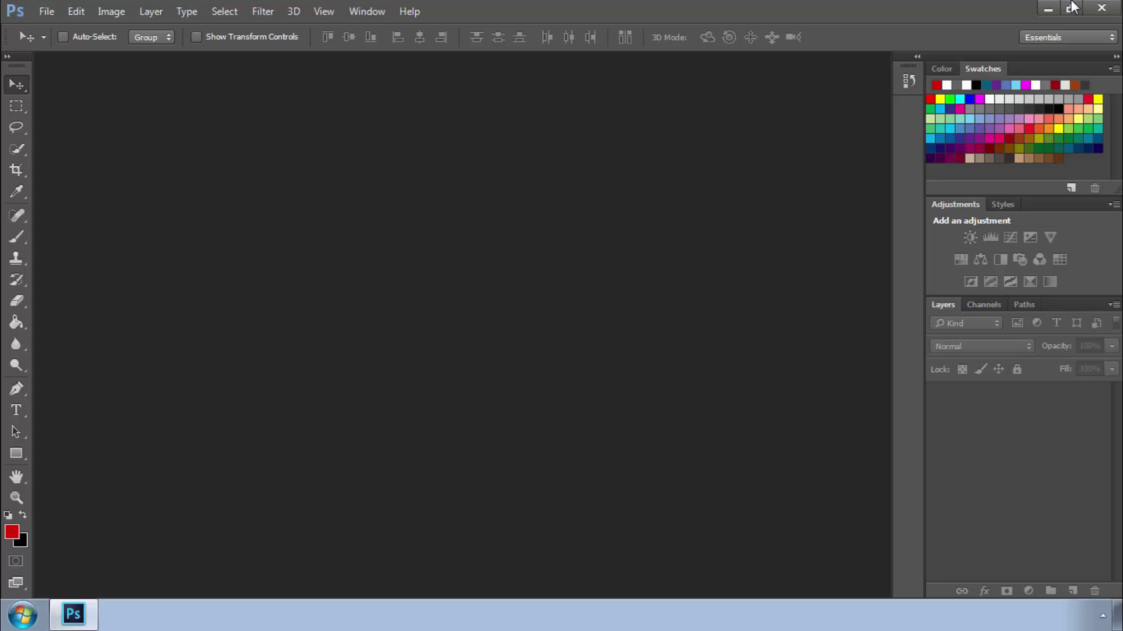
# - Switch to the Windows desktop and open the image file with Photoshop
pyautogui.click(1047, 9)
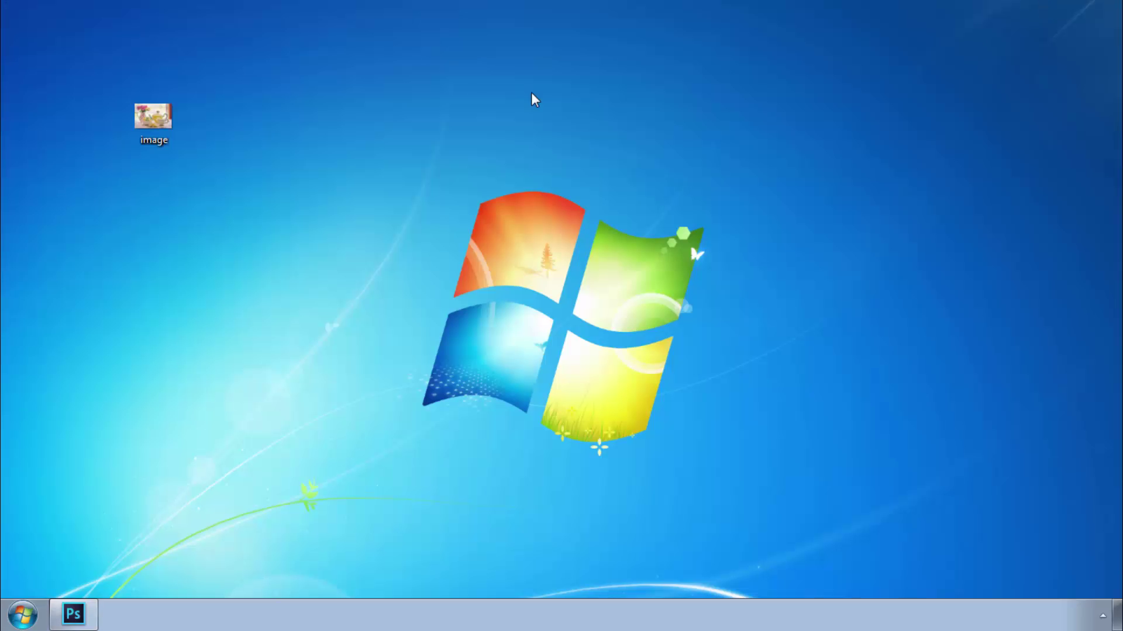
pyautogui.rightClick(177, 124)
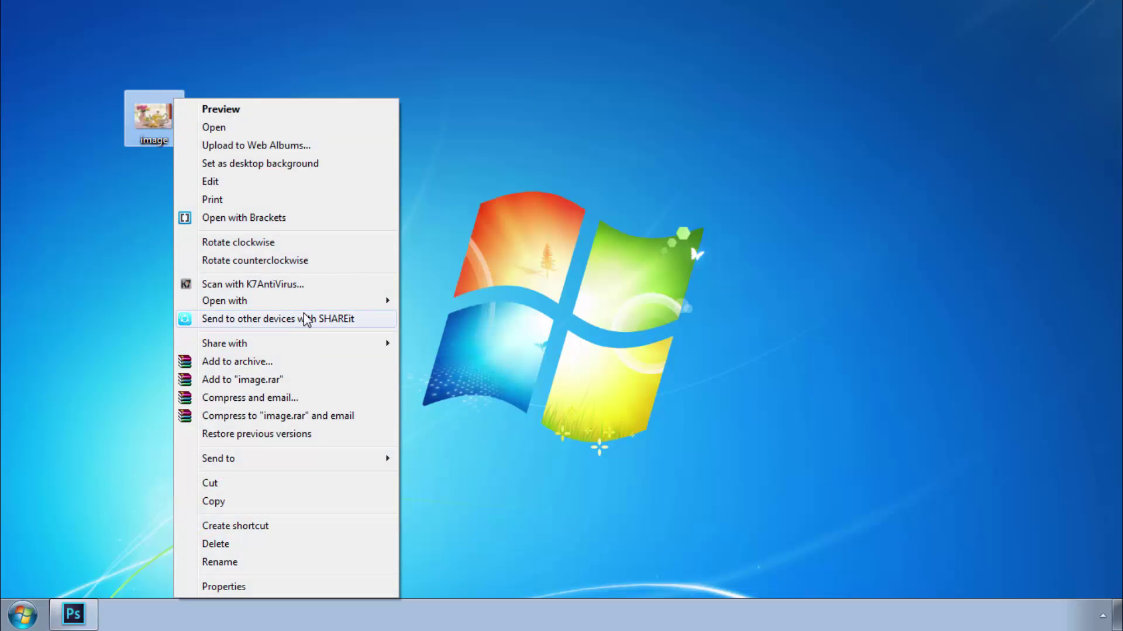
pyautogui.moveTo(310, 308)
pyautogui.click(477, 321)
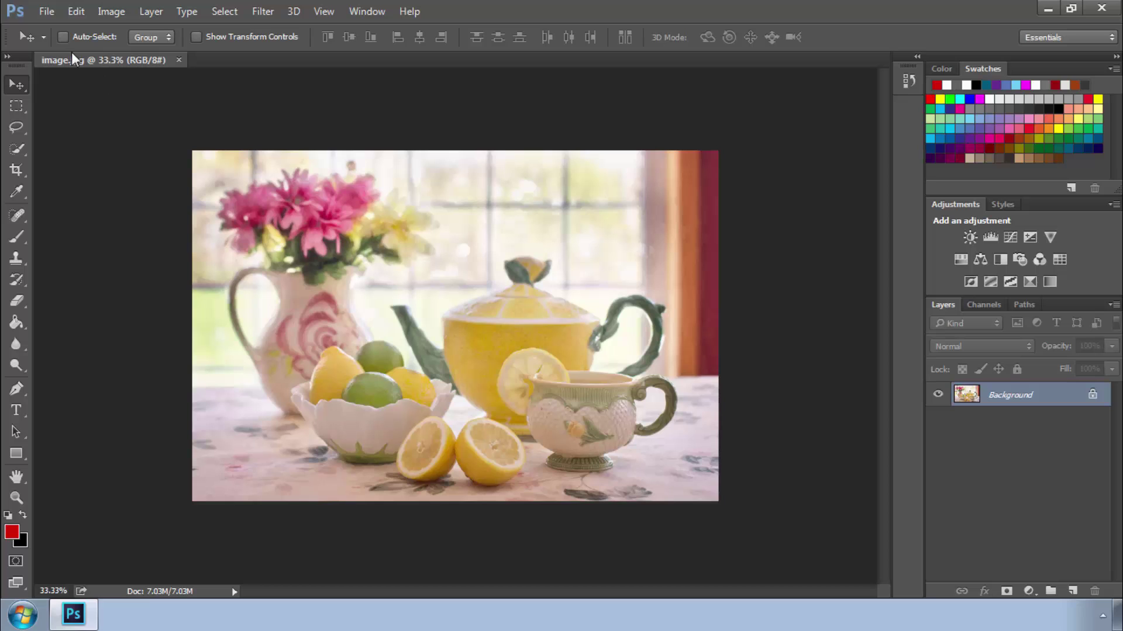
# - Create a white Landscape, 5 x 7 Photo document at 300 pixels/inch in RGB Color, and switch back to image.jpg
pyautogui.click(46, 12)
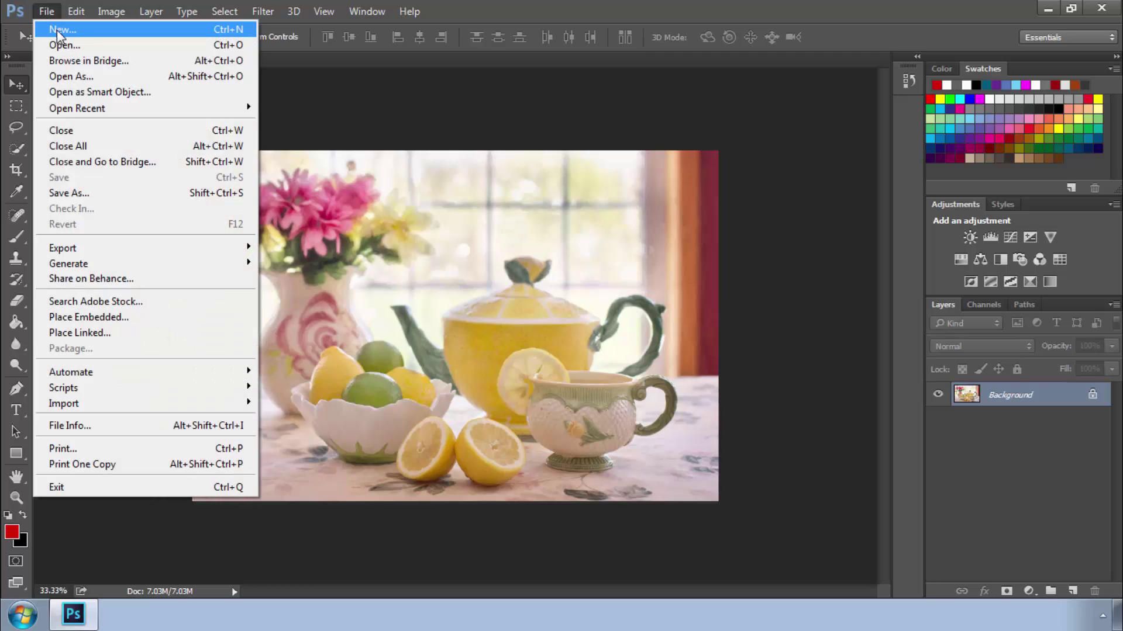
pyautogui.click(61, 30)
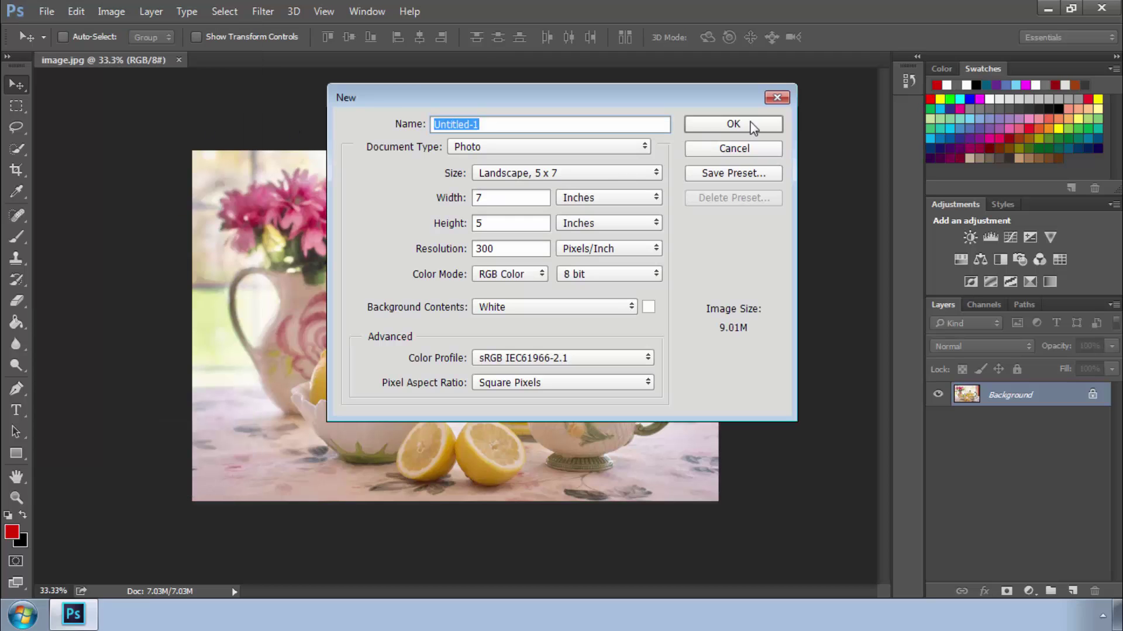
pyautogui.press('Escape')
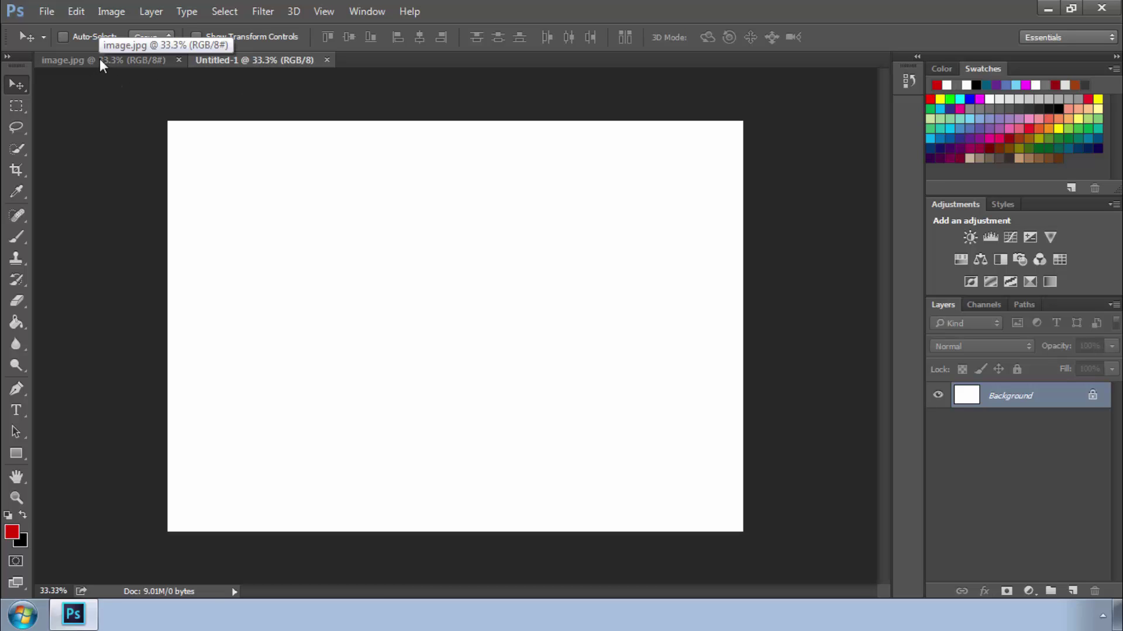
pyautogui.click(65, 58)
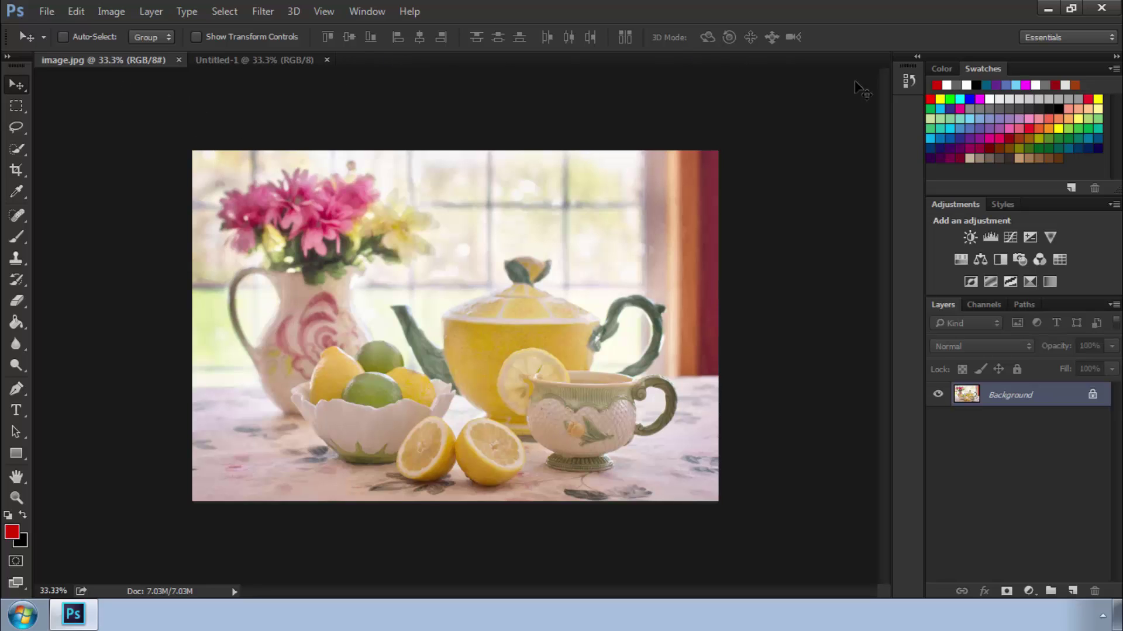
# - Show the History panel for image.jpg and collapse it back to its icon
pyautogui.click(365, 10)
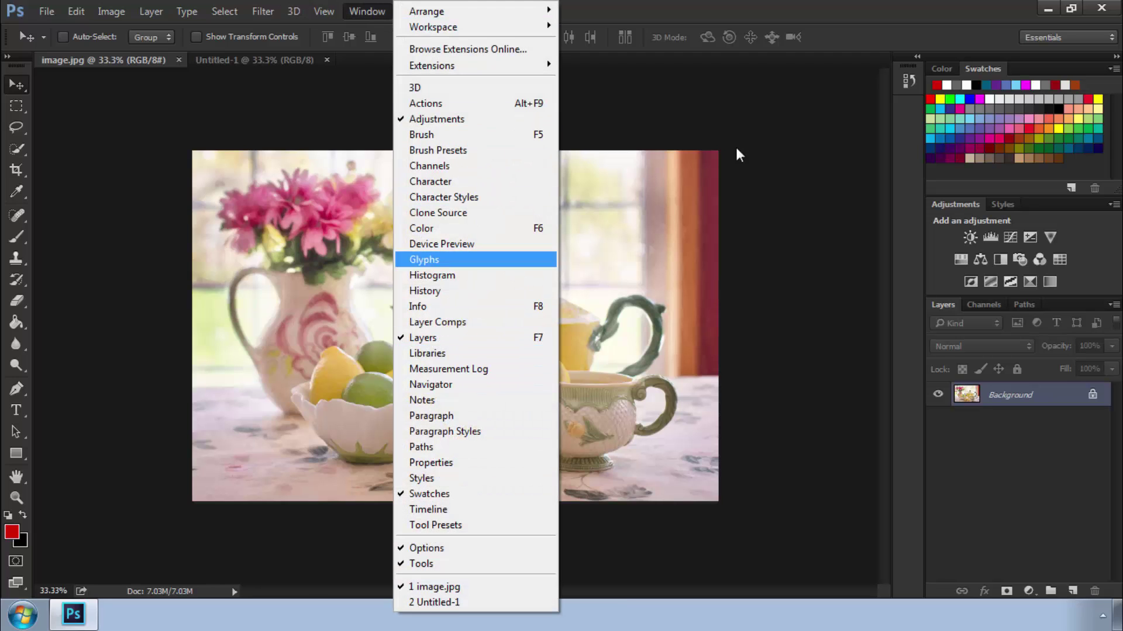
pyautogui.click(909, 83)
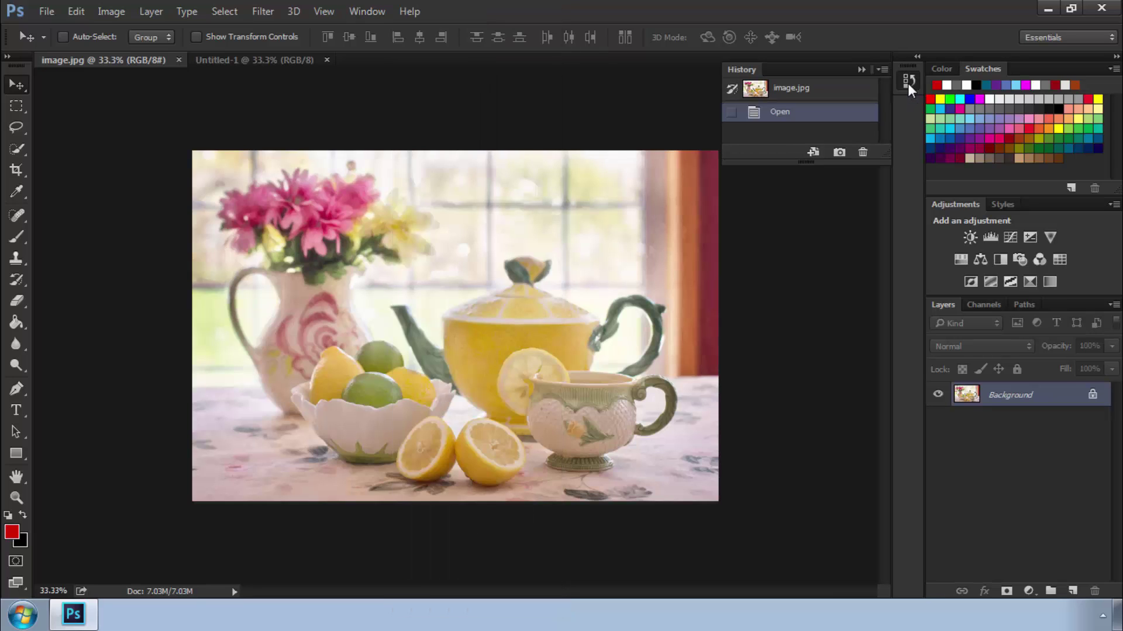
pyautogui.click(907, 83)
pyautogui.click(365, 10)
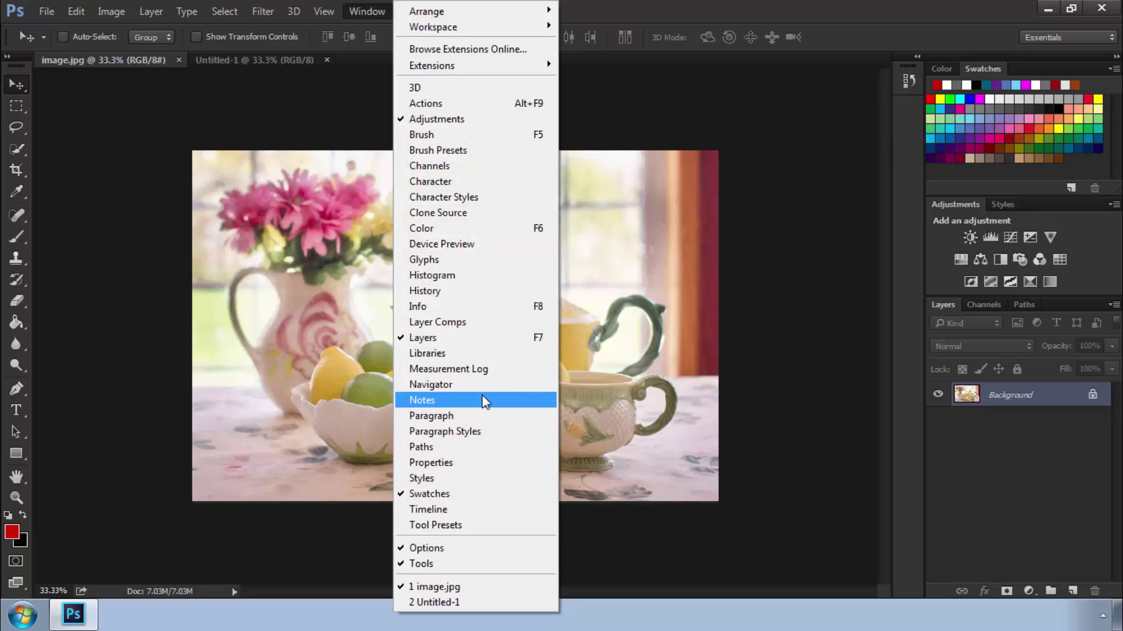
pyautogui.click(444, 300)
pyautogui.click(908, 82)
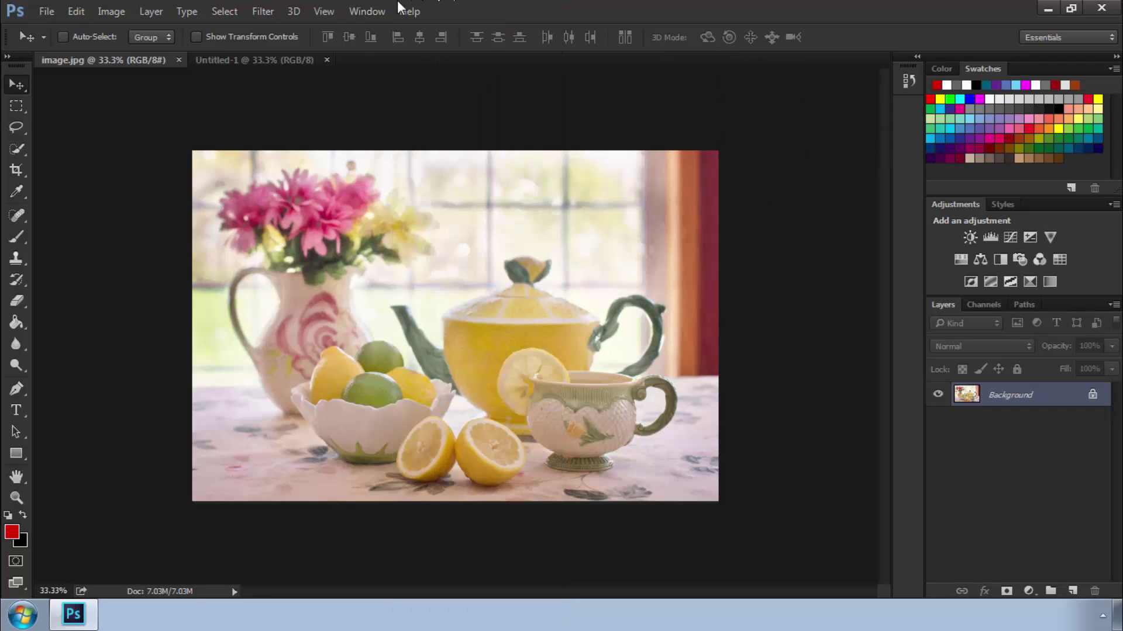
# - Add the Character panel to the dock and collapse it to an icon
pyautogui.click(377, 8)
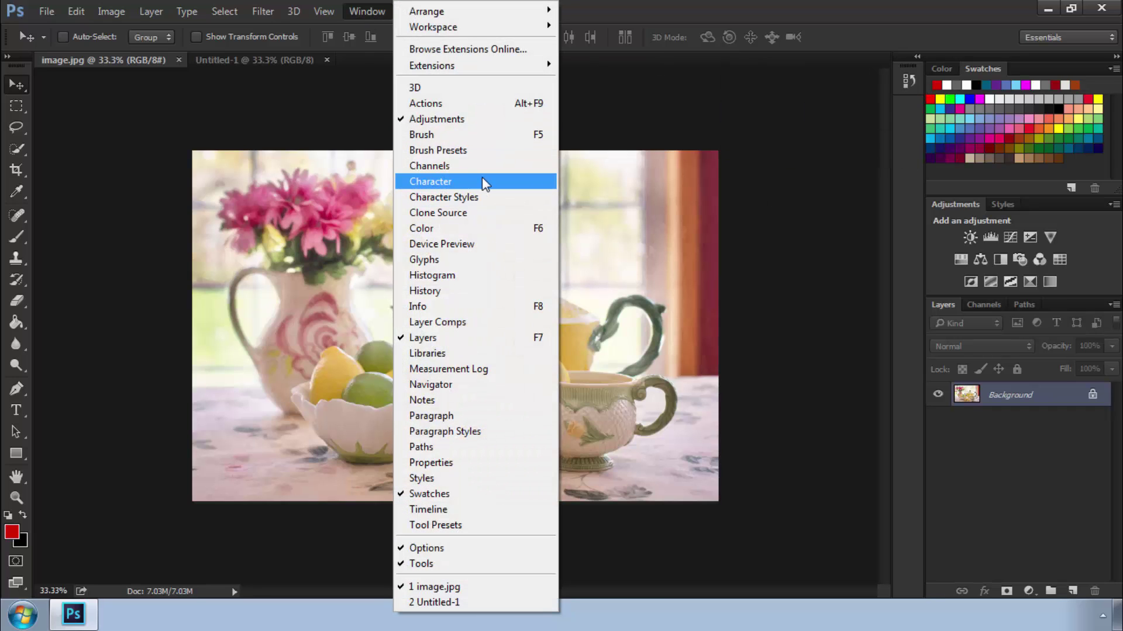
pyautogui.click(447, 183)
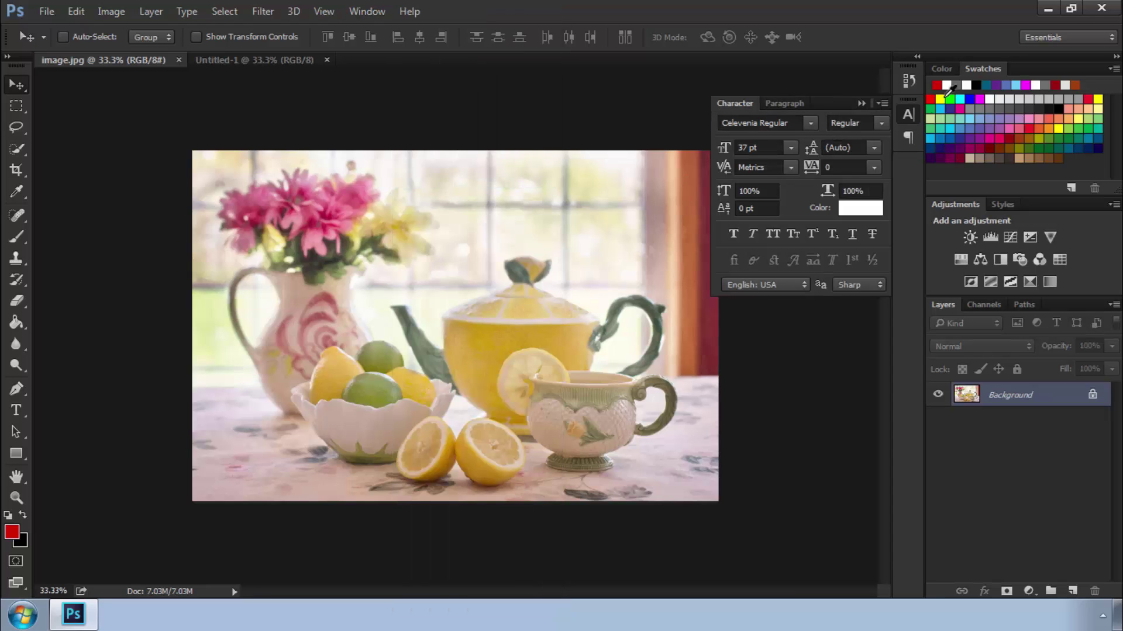
pyautogui.click(907, 116)
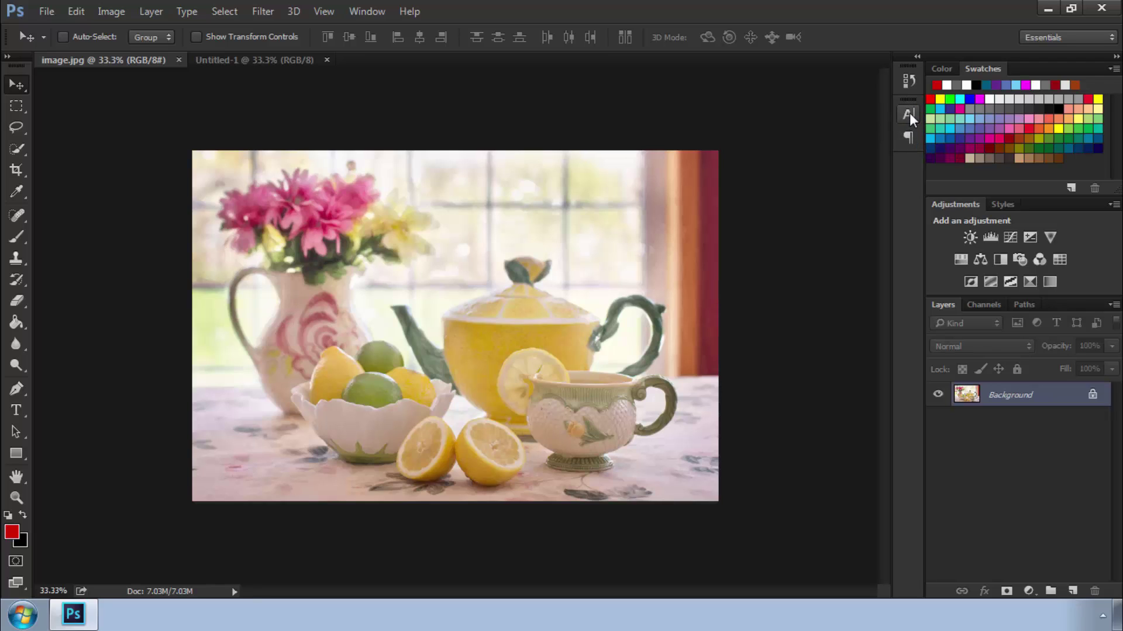
# - Expand the Character panel from the dock to view its text settings and collapse it again
pyautogui.click(909, 112)
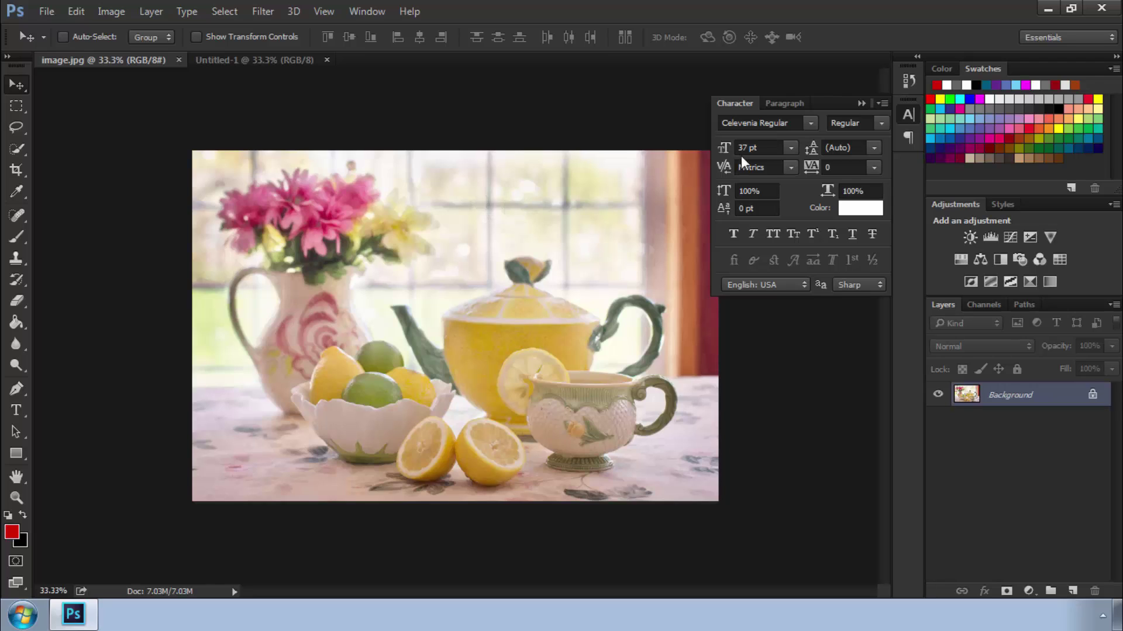
pyautogui.click(907, 113)
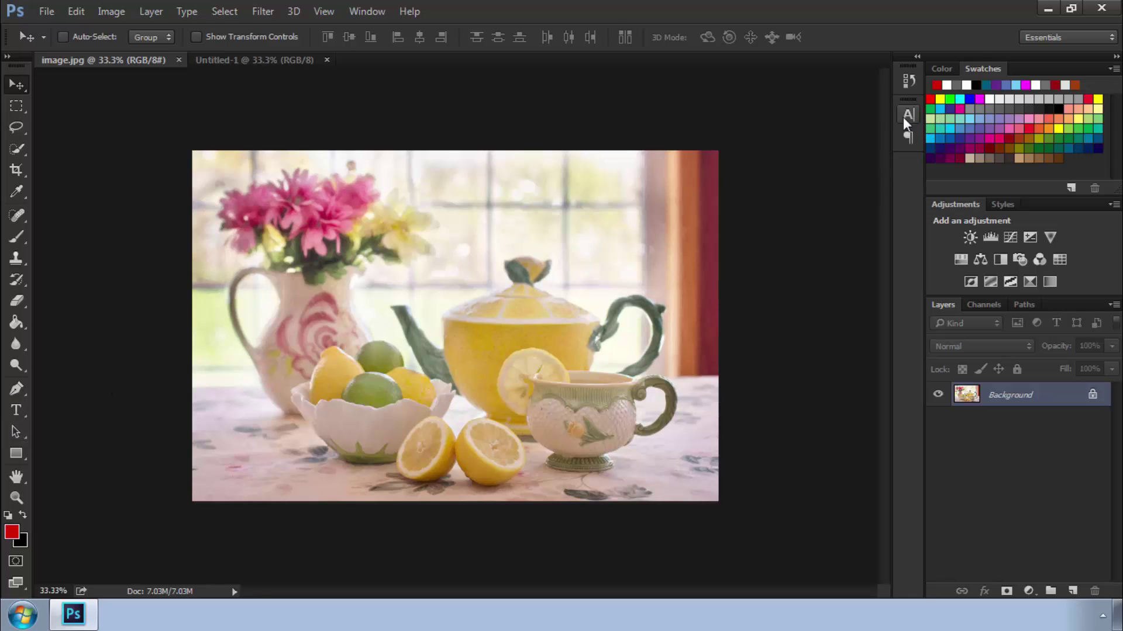
# - Add the text "sample" just above the teapot with the Type tool and color it black
pyautogui.click(17, 410)
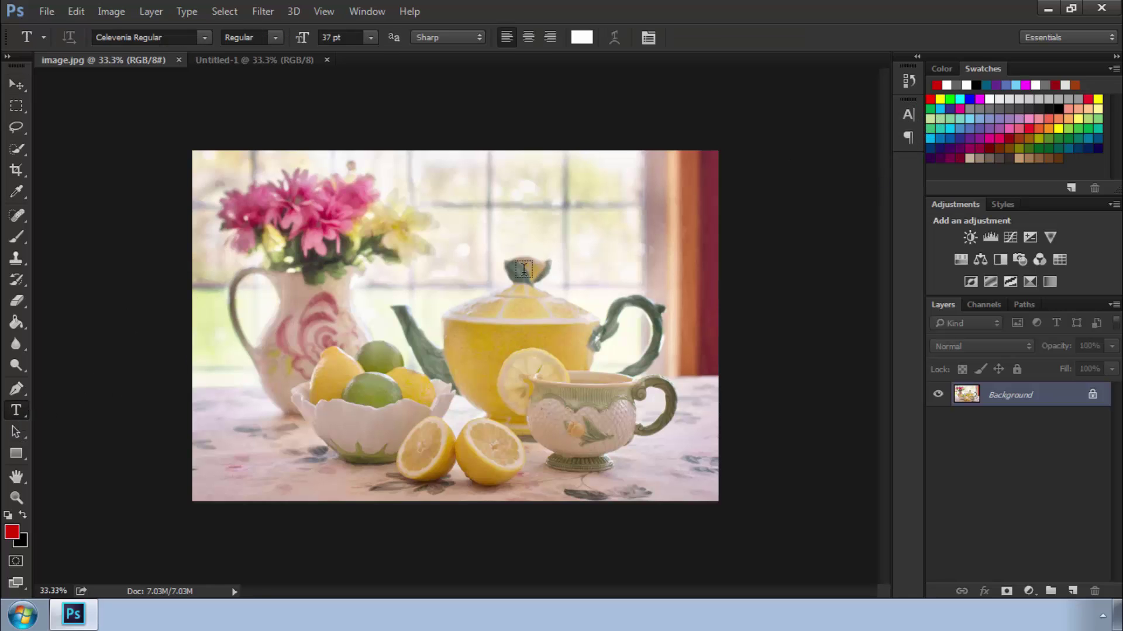
pyautogui.click(463, 261)
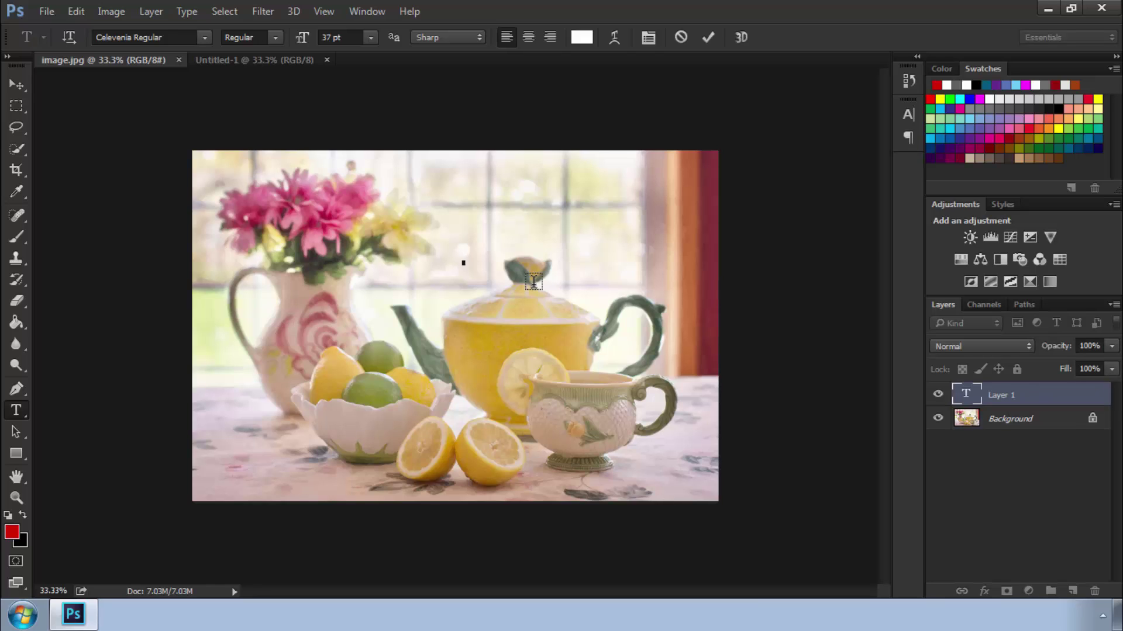
pyautogui.write('Lemonade')
pyautogui.doubleClick(474, 260)
pyautogui.click(1057, 109)
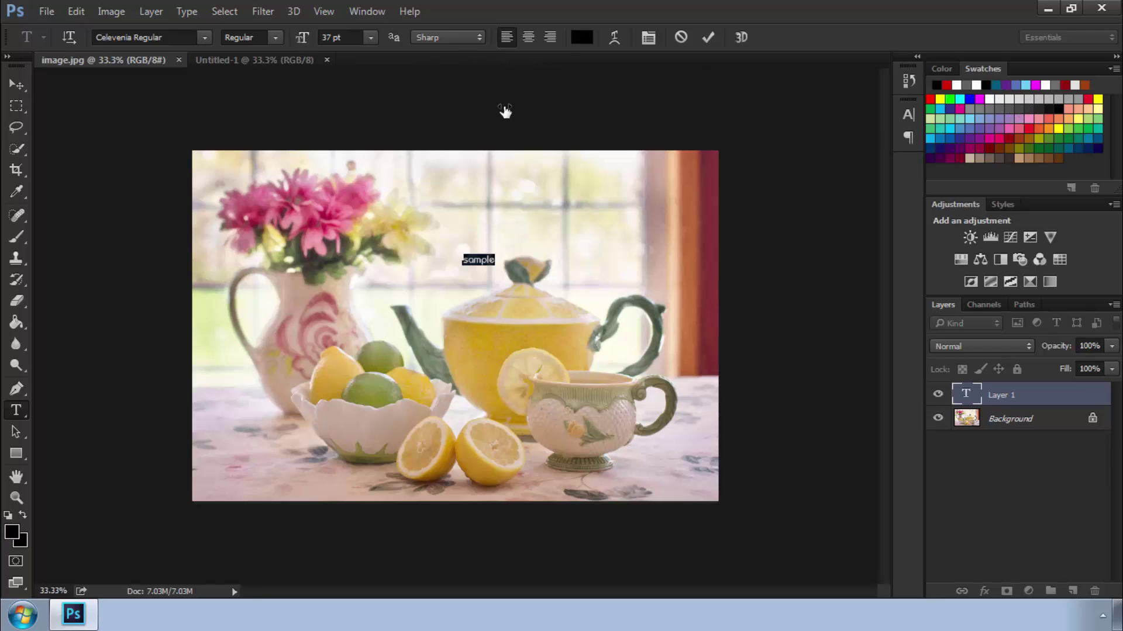
# - Enlarge the "sample" text to 72 pt, move it up into the window area and commit it
pyautogui.click(372, 38)
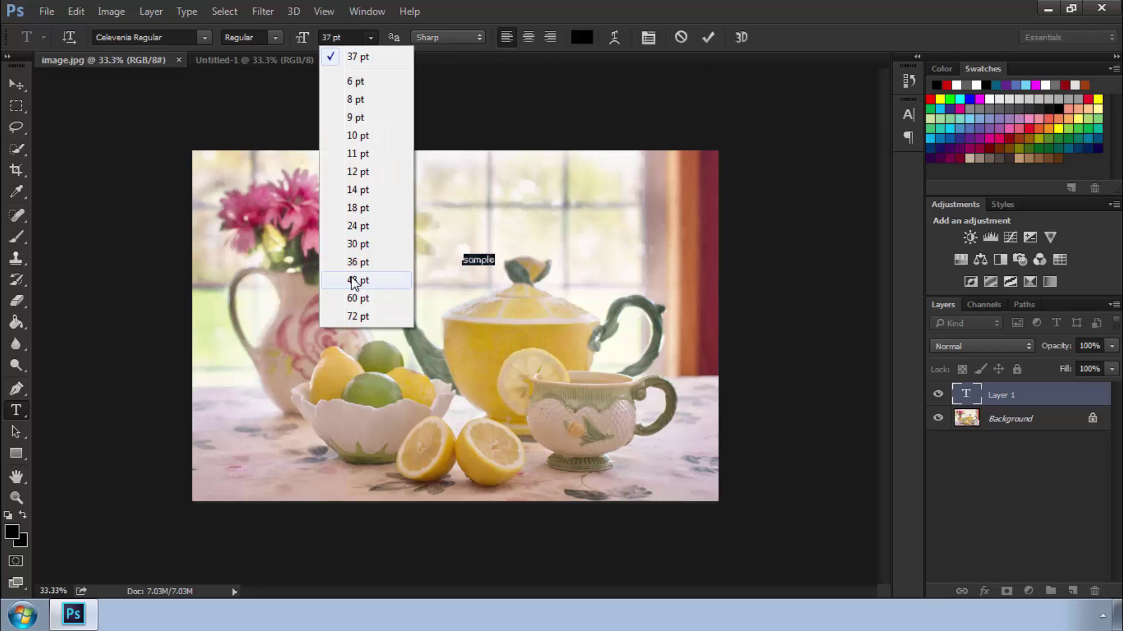
pyautogui.click(354, 282)
pyautogui.click(368, 37)
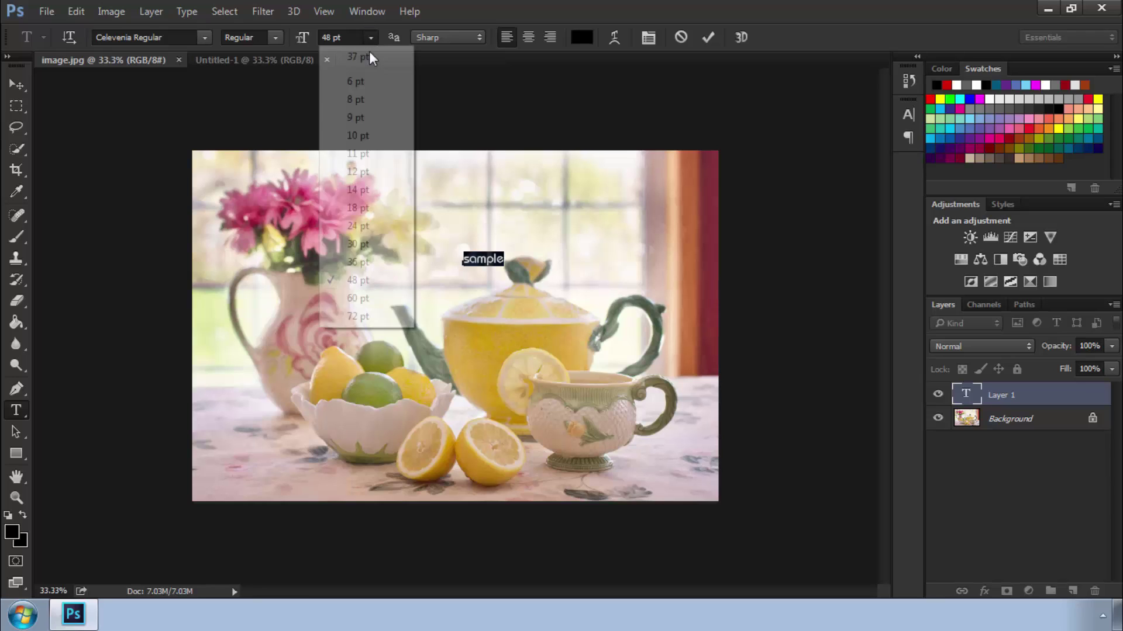
pyautogui.click(358, 317)
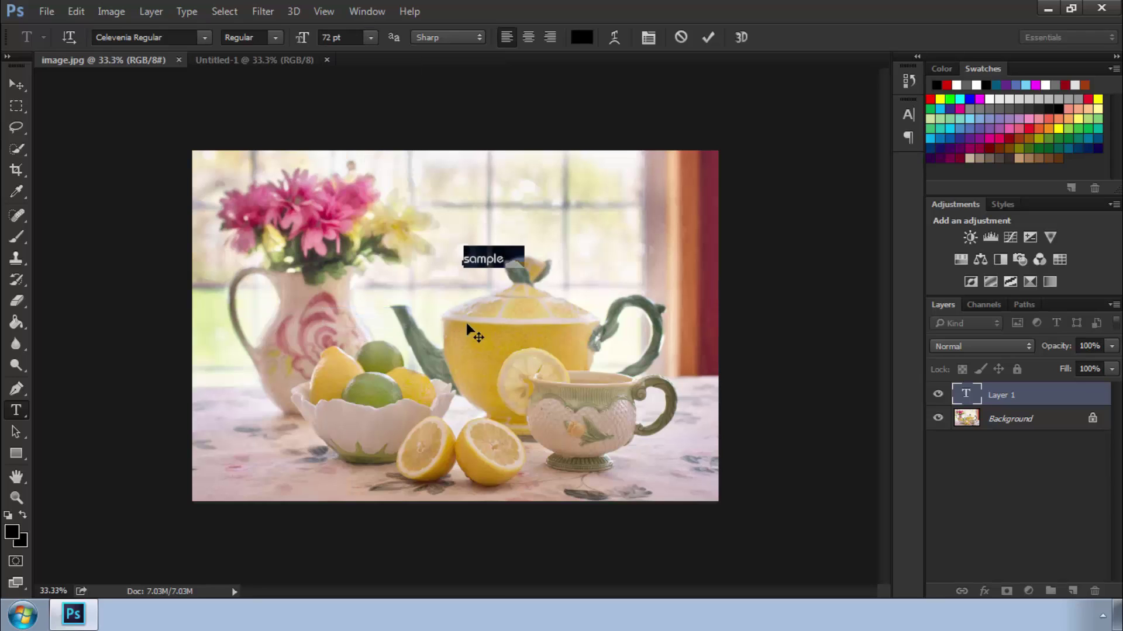
pyautogui.moveTo(471, 326); pyautogui.dragTo(471, 264)
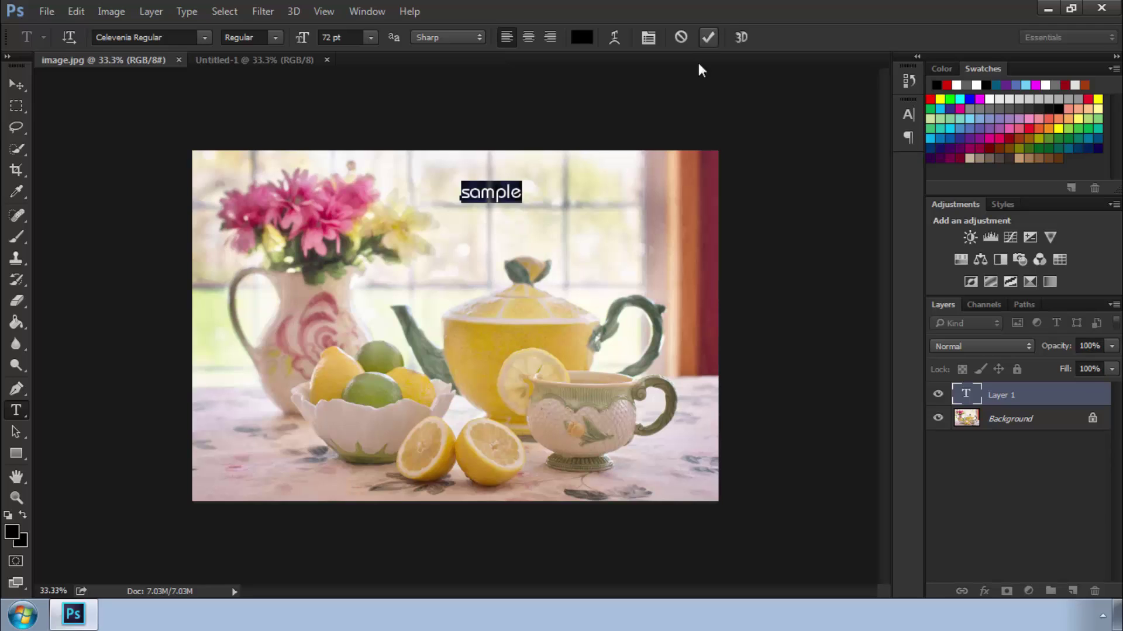
pyautogui.click(708, 37)
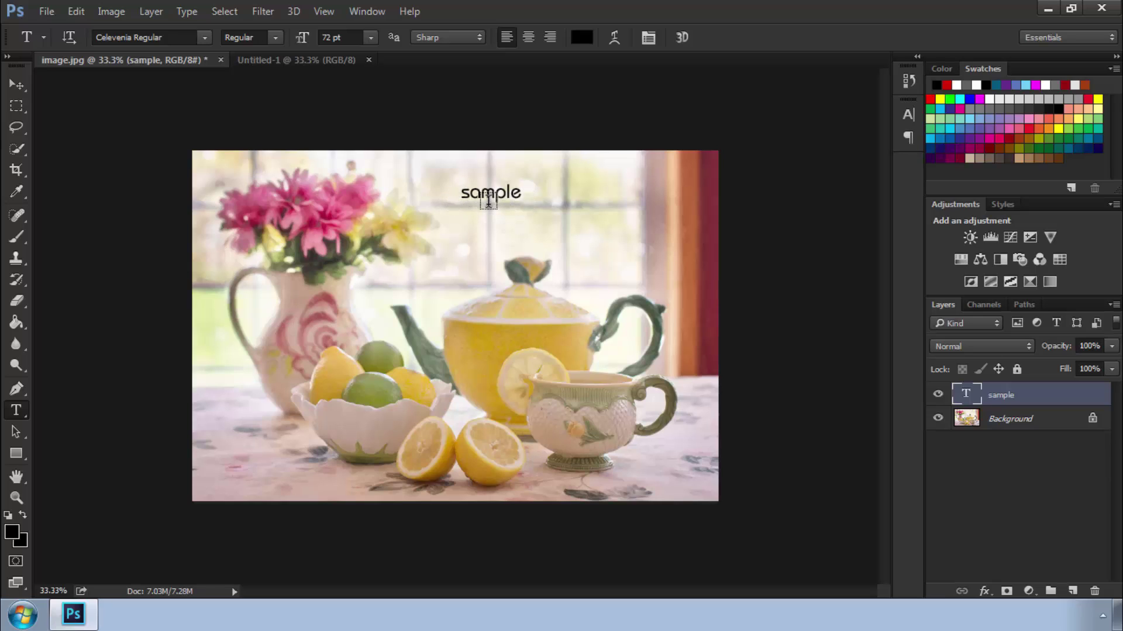
# - Apply Faux Bold and a tracking of 75 to the "sample" text in the Character panel and commit the edit
pyautogui.click(910, 115)
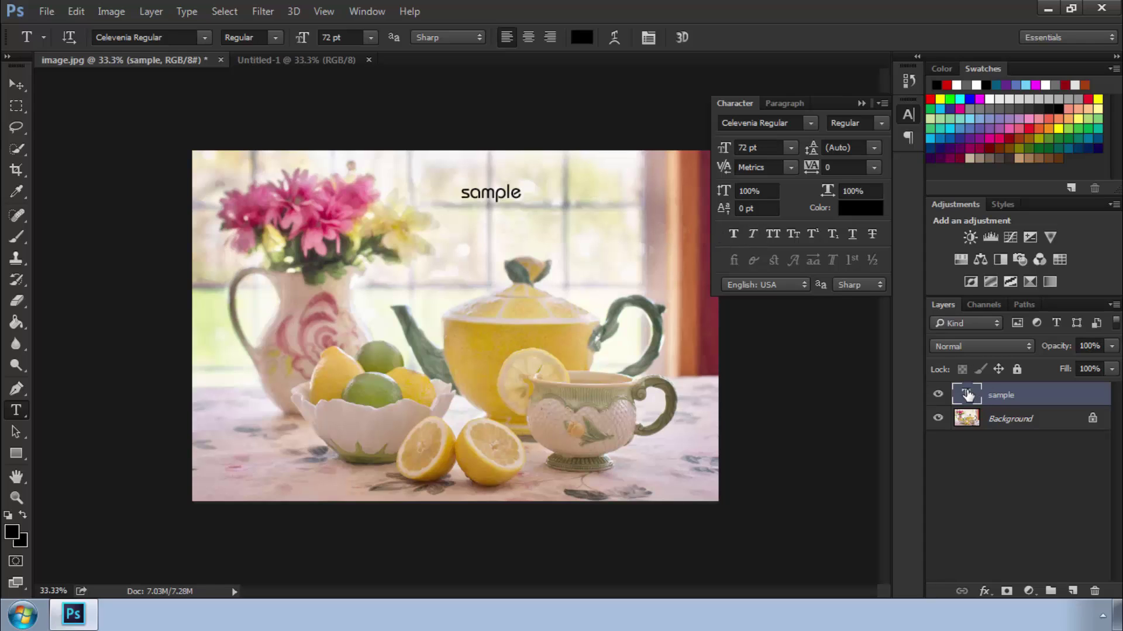
pyautogui.doubleClick(967, 396)
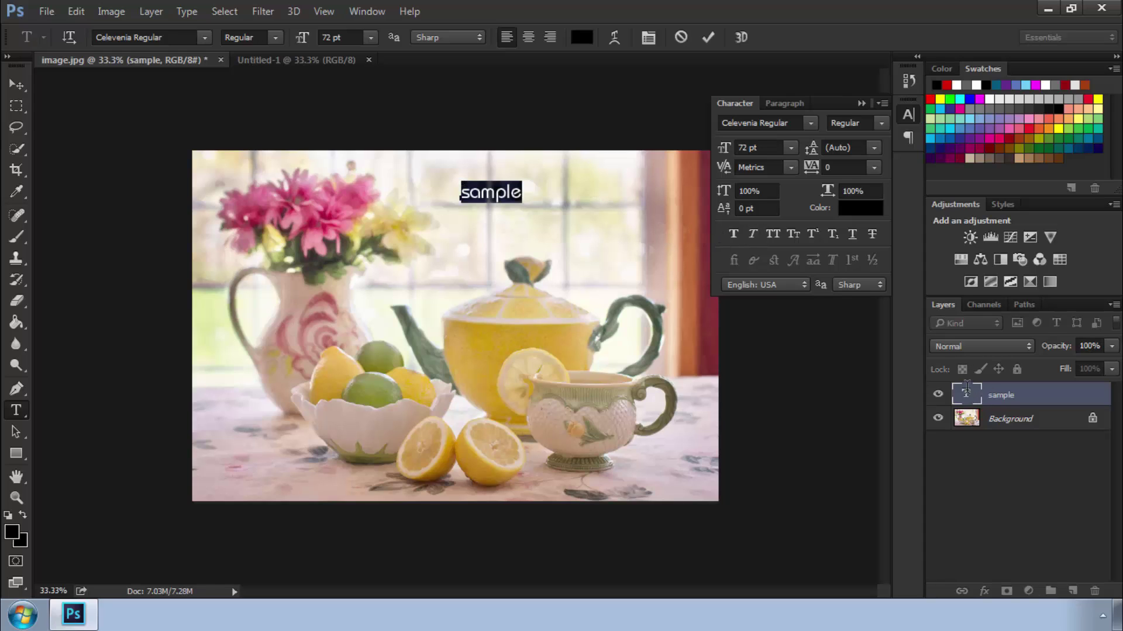
pyautogui.click(734, 230)
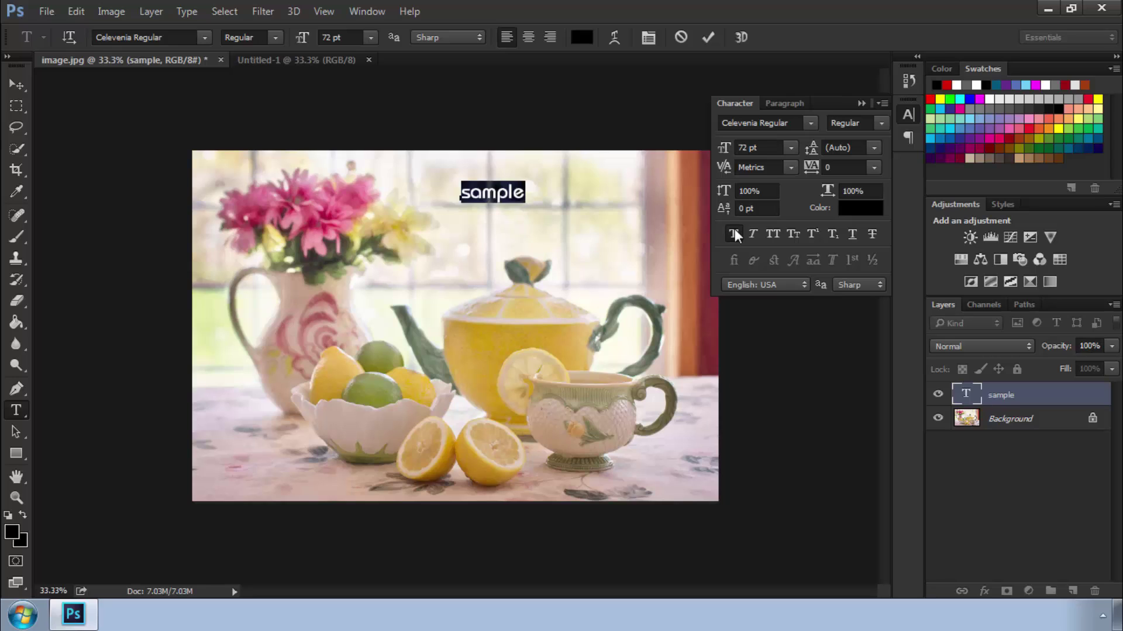
pyautogui.click(872, 168)
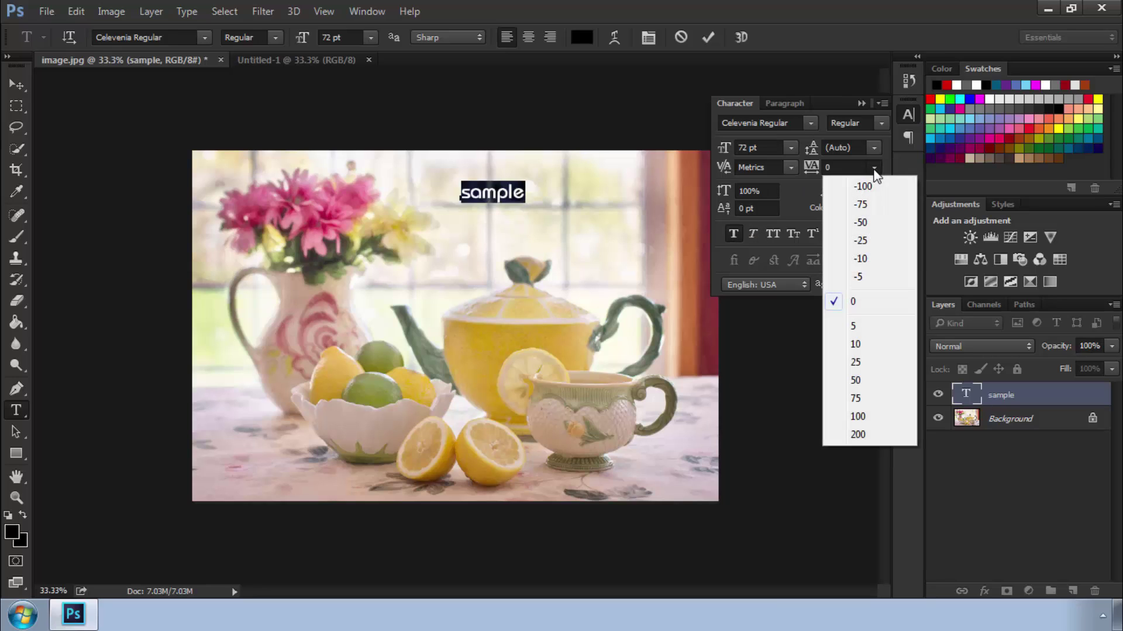
pyautogui.click(872, 396)
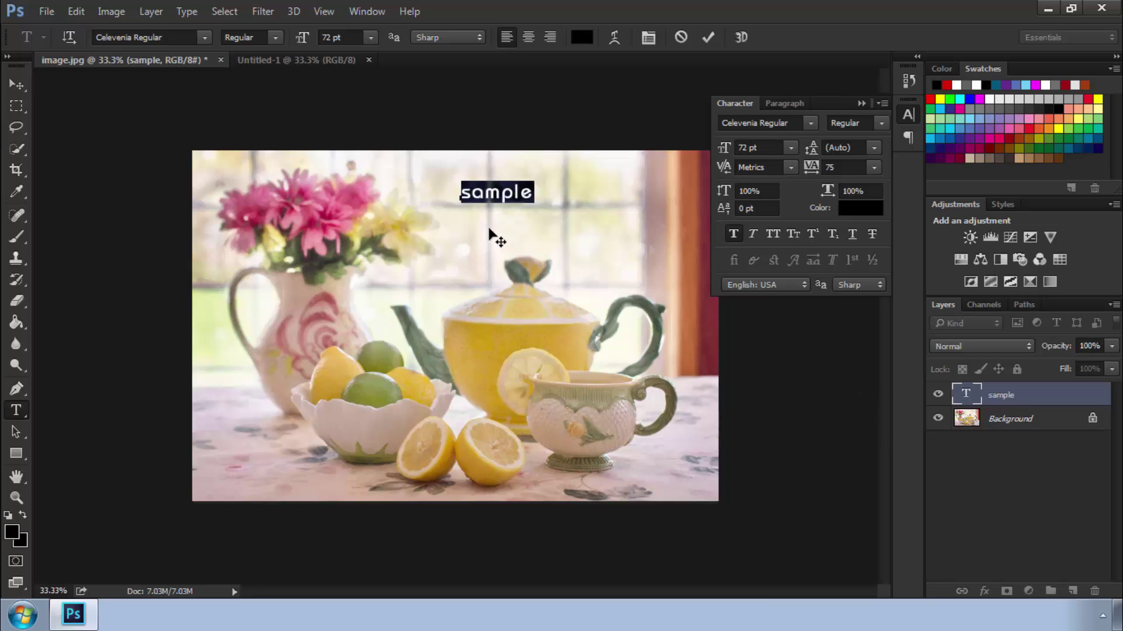
pyautogui.click(914, 113)
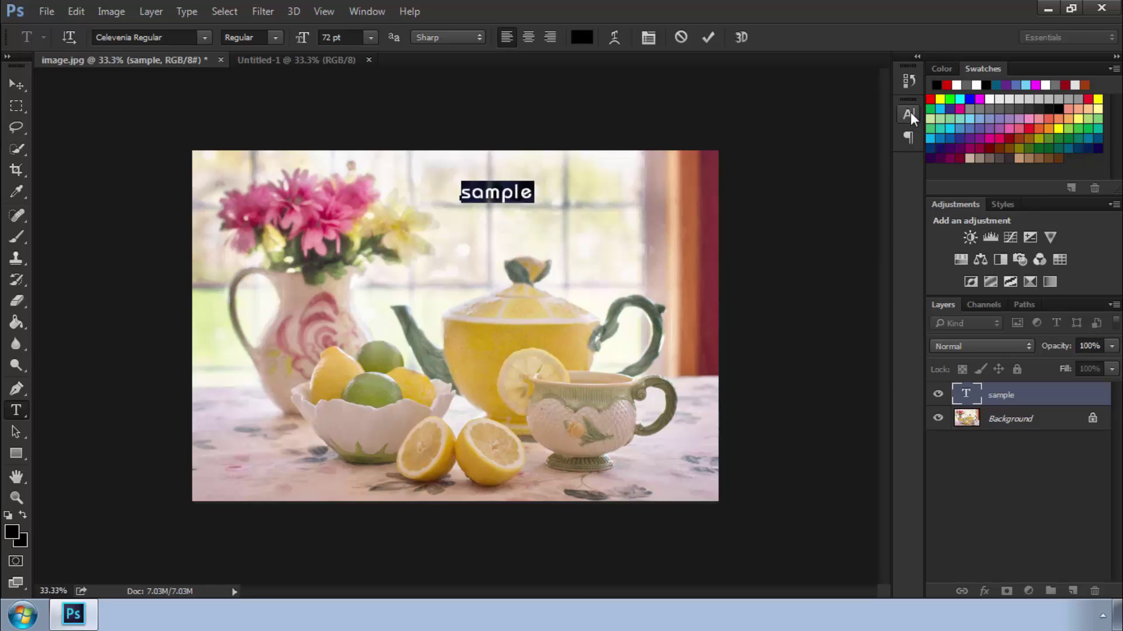
pyautogui.click(910, 113)
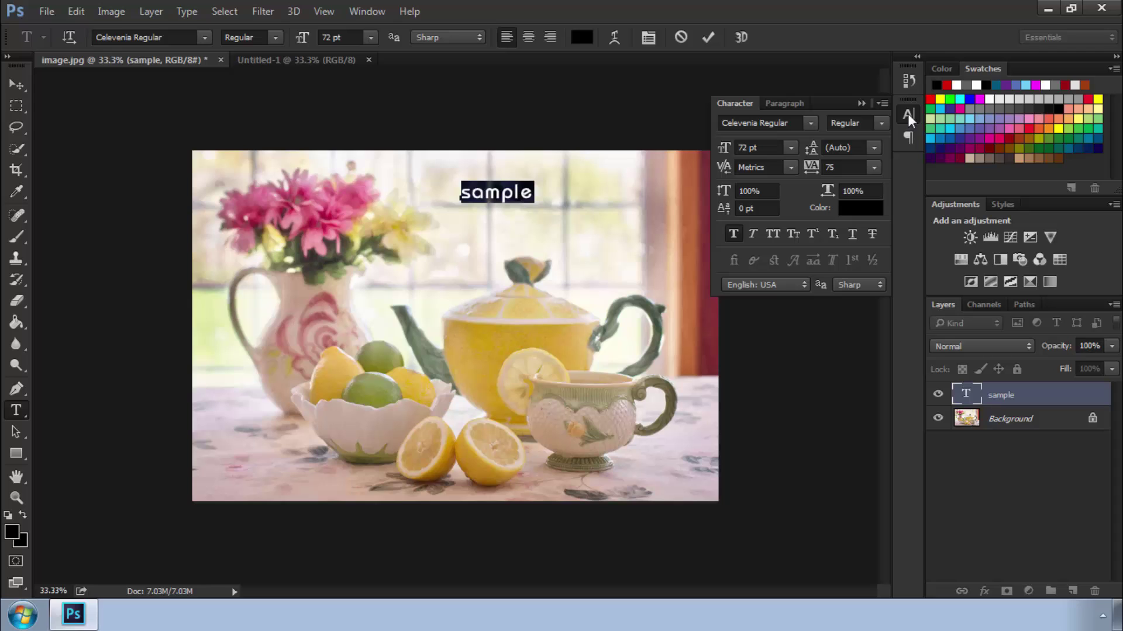
pyautogui.click(73, 8)
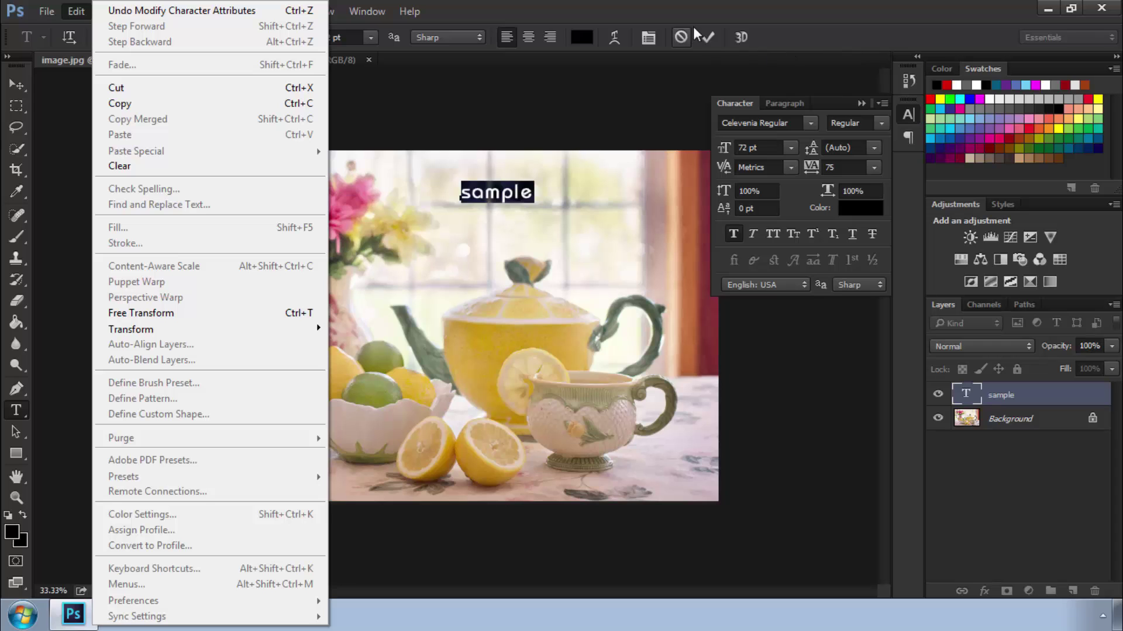
pyautogui.click(709, 36)
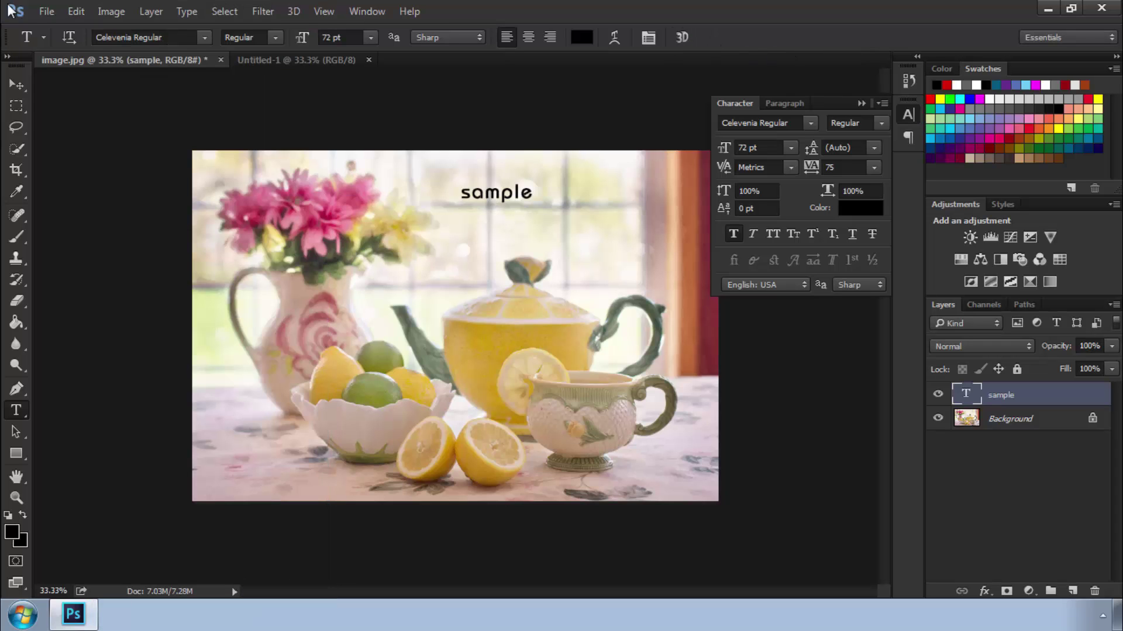
# - Turn on Auto-Collapse Iconic Panels in the Workspace preferences and apply the change
pyautogui.click(75, 11)
pyautogui.moveTo(147, 609)
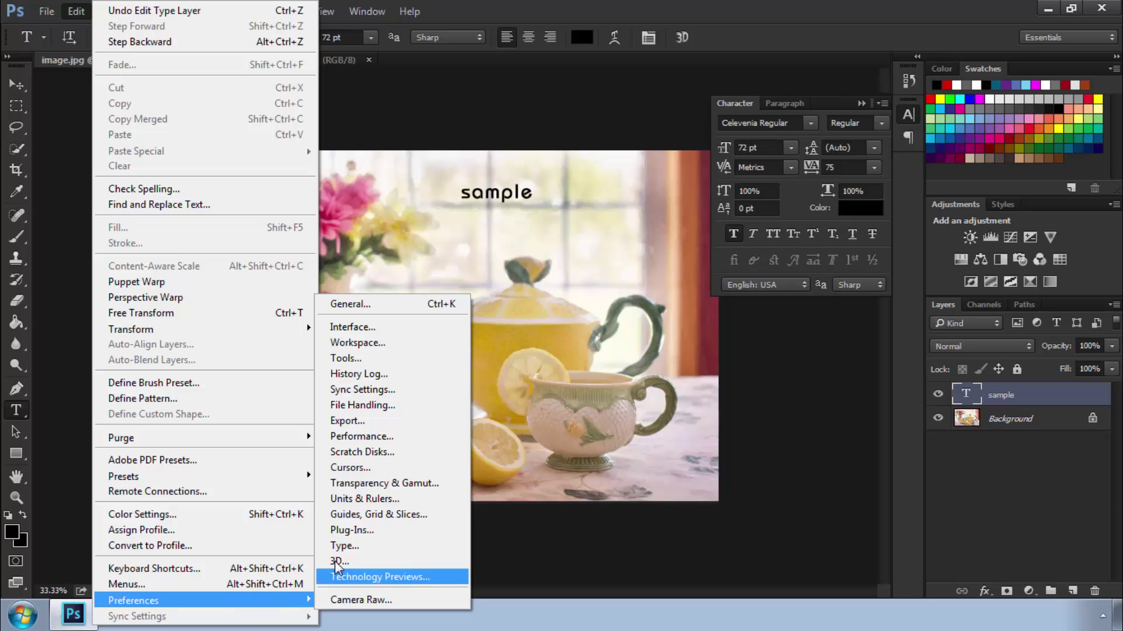
pyautogui.click(373, 329)
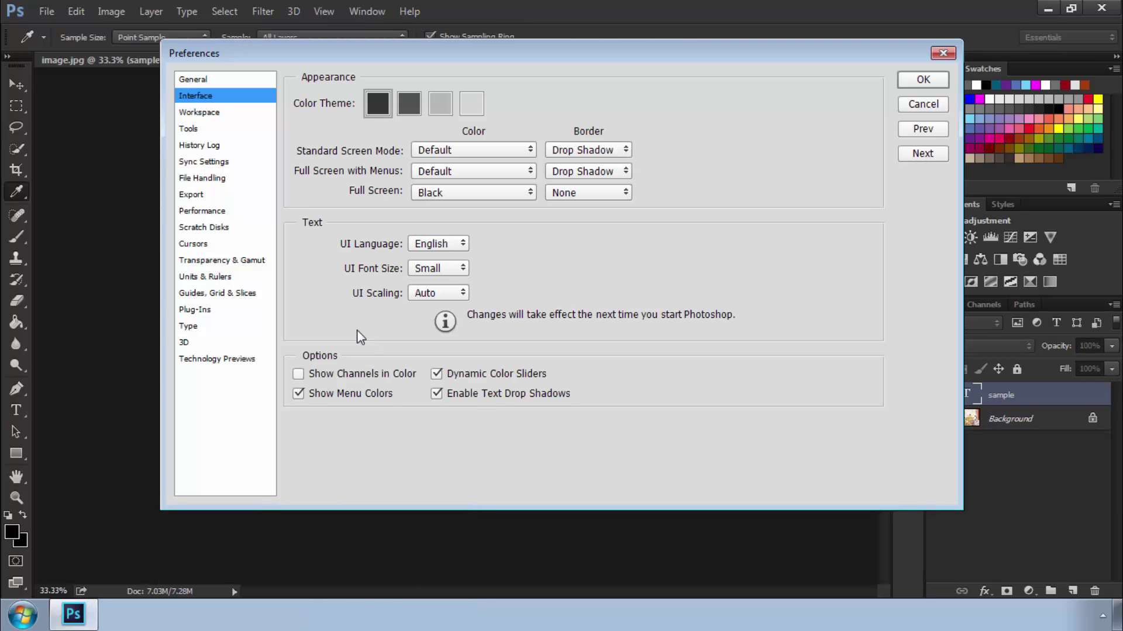
pyautogui.click(198, 113)
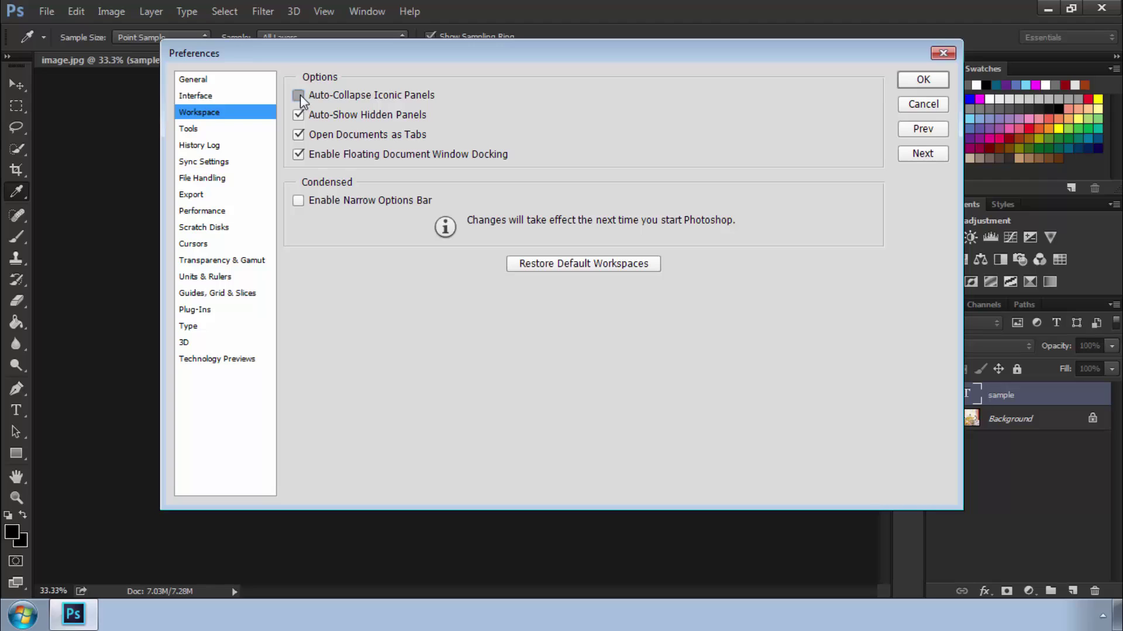
pyautogui.click(922, 79)
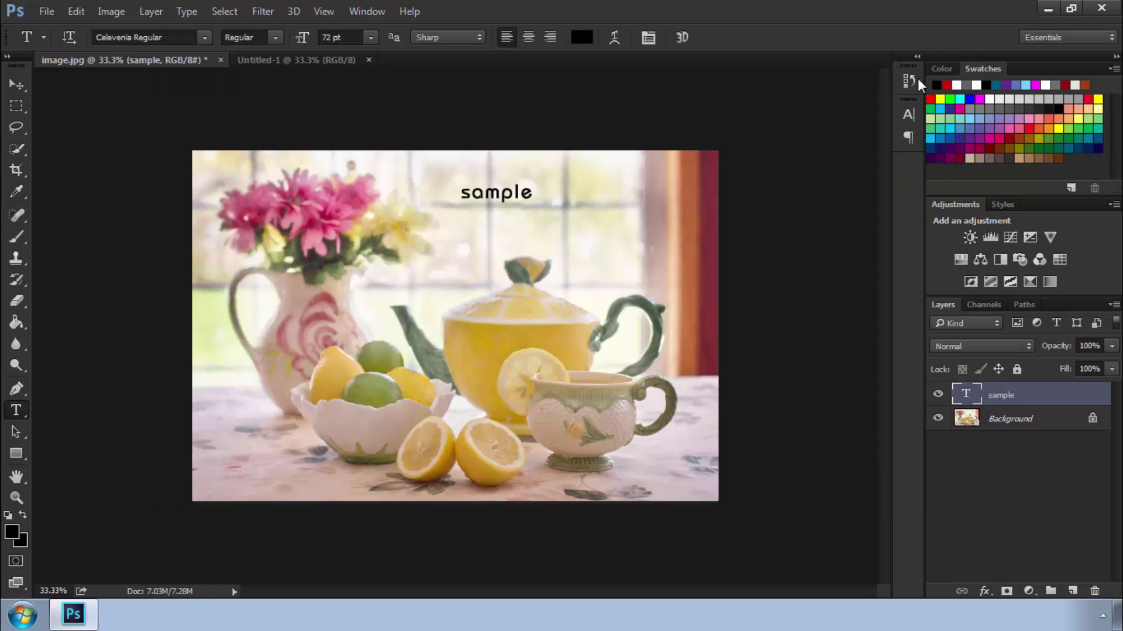
# - Test the automatic collapse by expanding the Character panel and starting text over the flowers, and commit the empty text layer
pyautogui.click(911, 110)
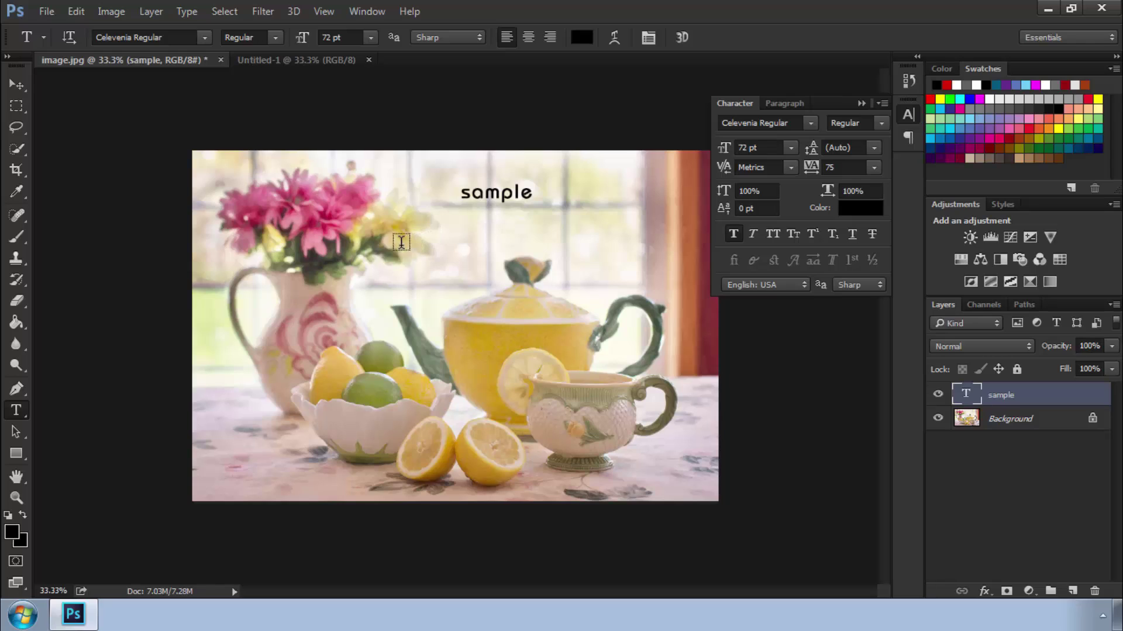
pyautogui.click(326, 231)
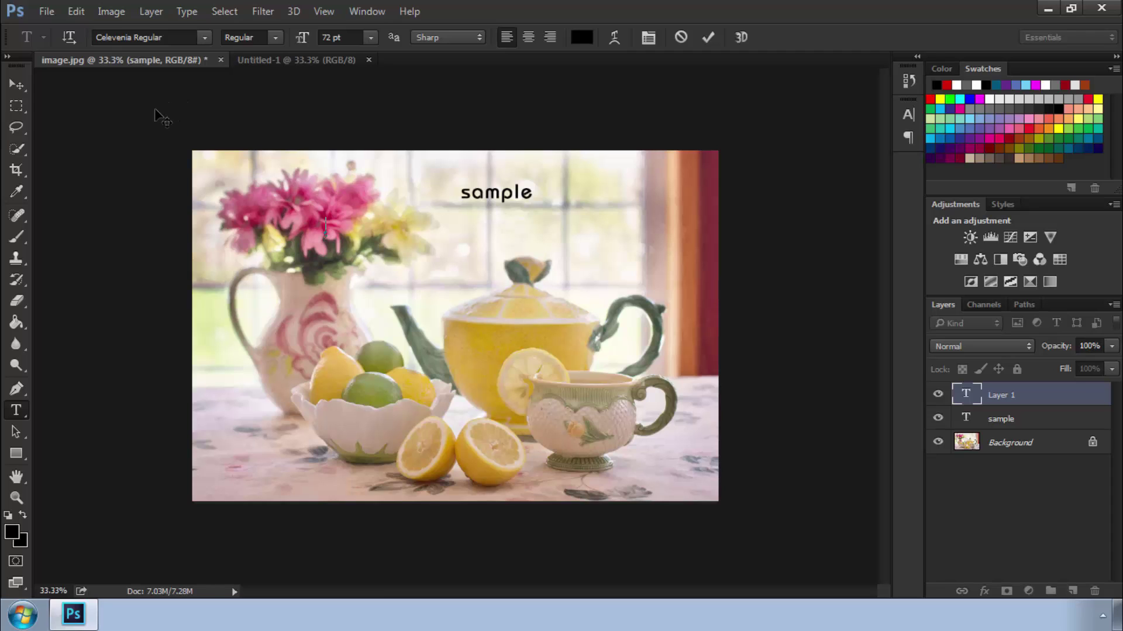
pyautogui.click(72, 10)
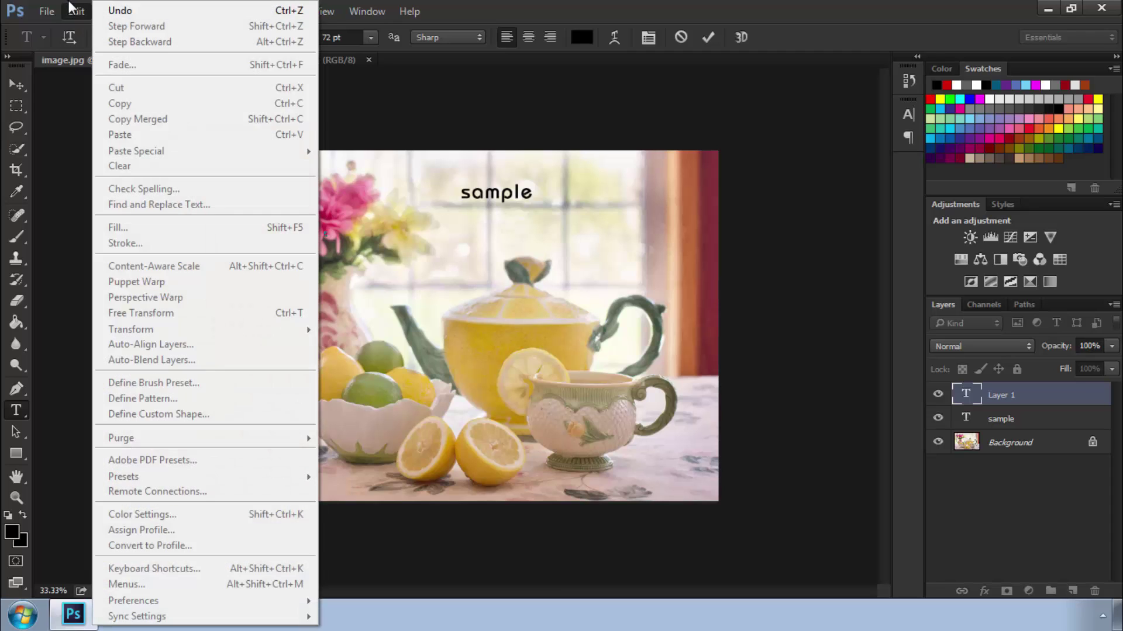
pyautogui.click(664, 68)
pyautogui.click(711, 37)
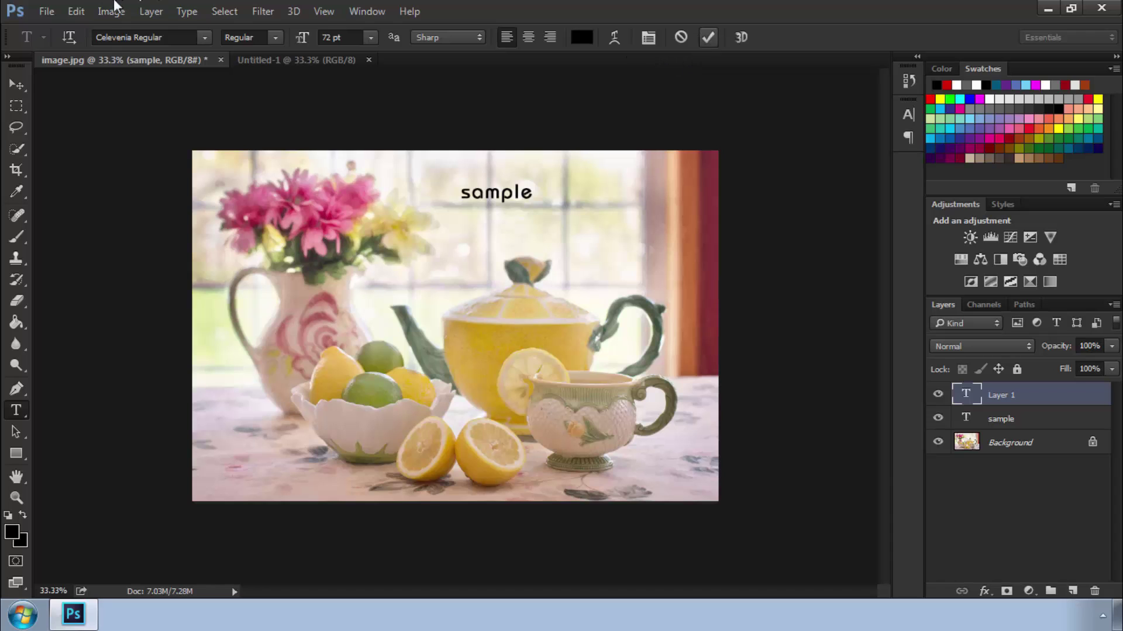
# - Preview the lighter interface color themes in the Interface preferences, with the dialog moved off the image, and apply the second-lightest one
pyautogui.click(76, 11)
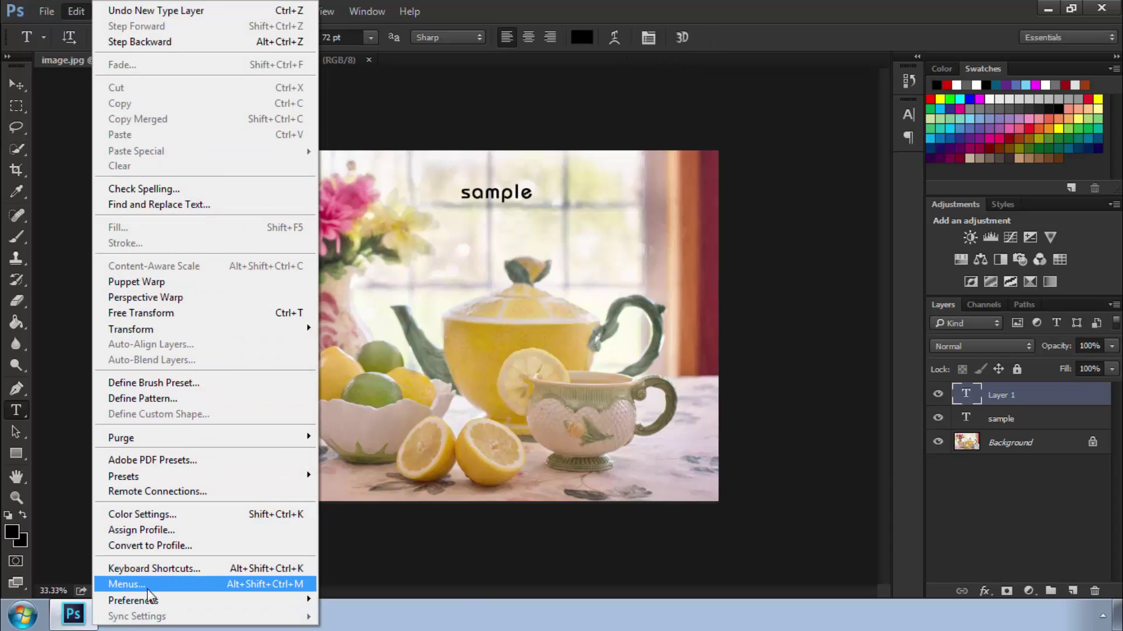
pyautogui.moveTo(202, 605)
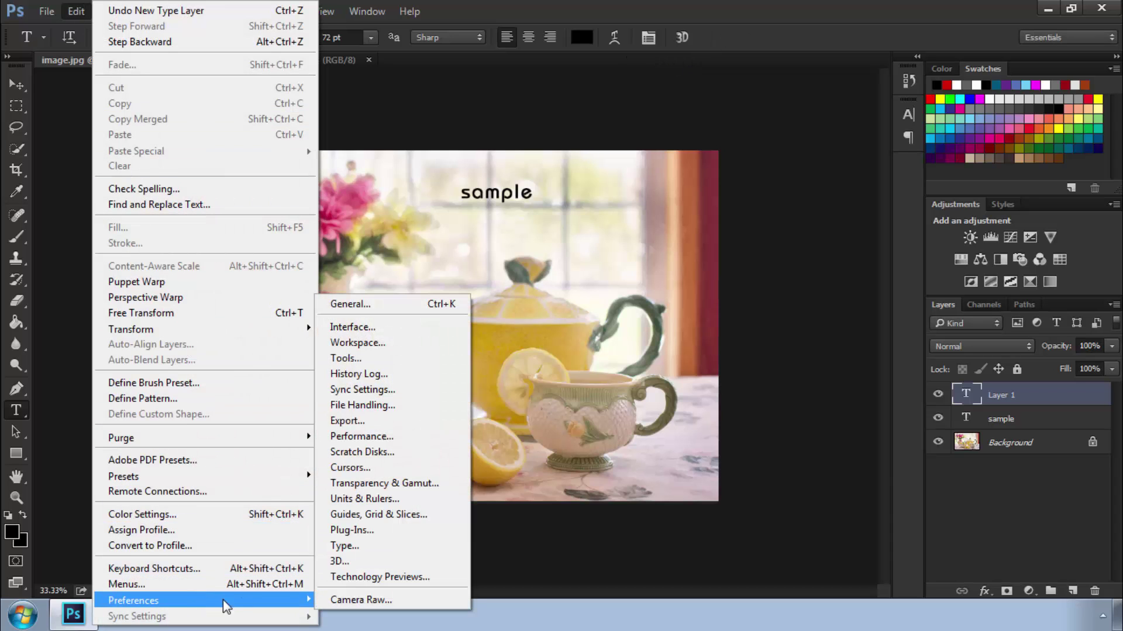
pyautogui.click(377, 329)
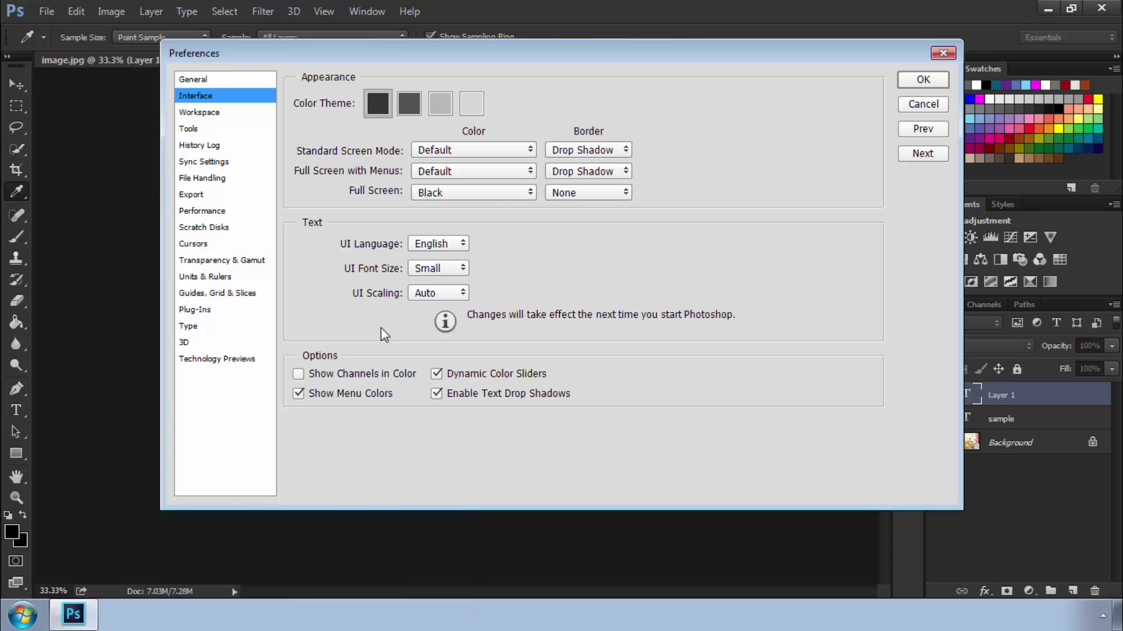
pyautogui.moveTo(401, 51); pyautogui.dragTo(827, 123)
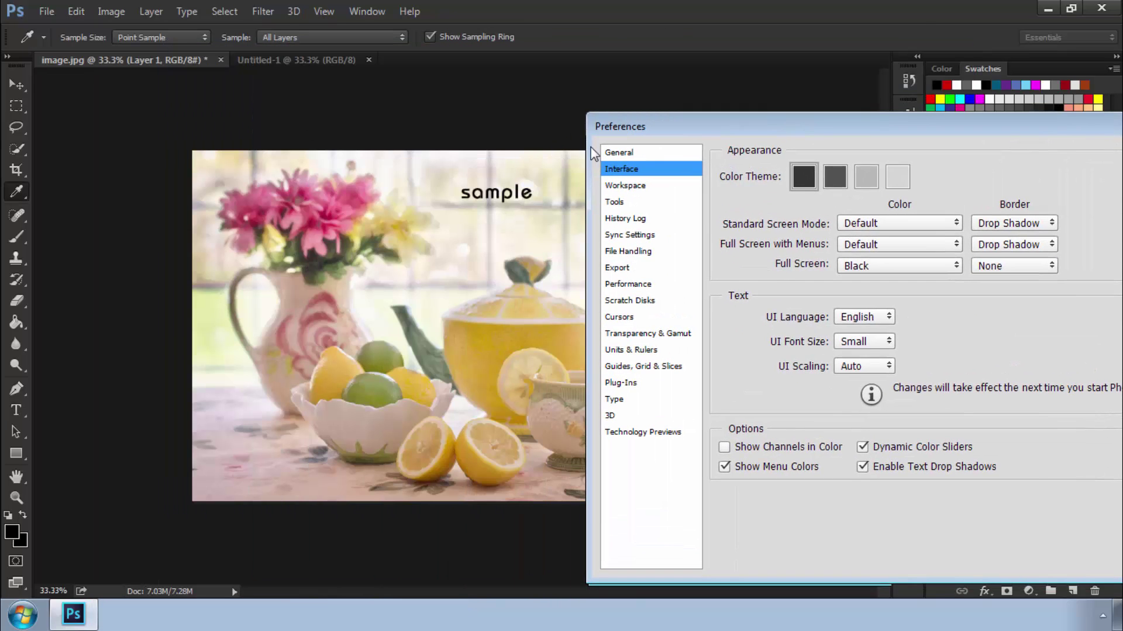
pyautogui.click(835, 177)
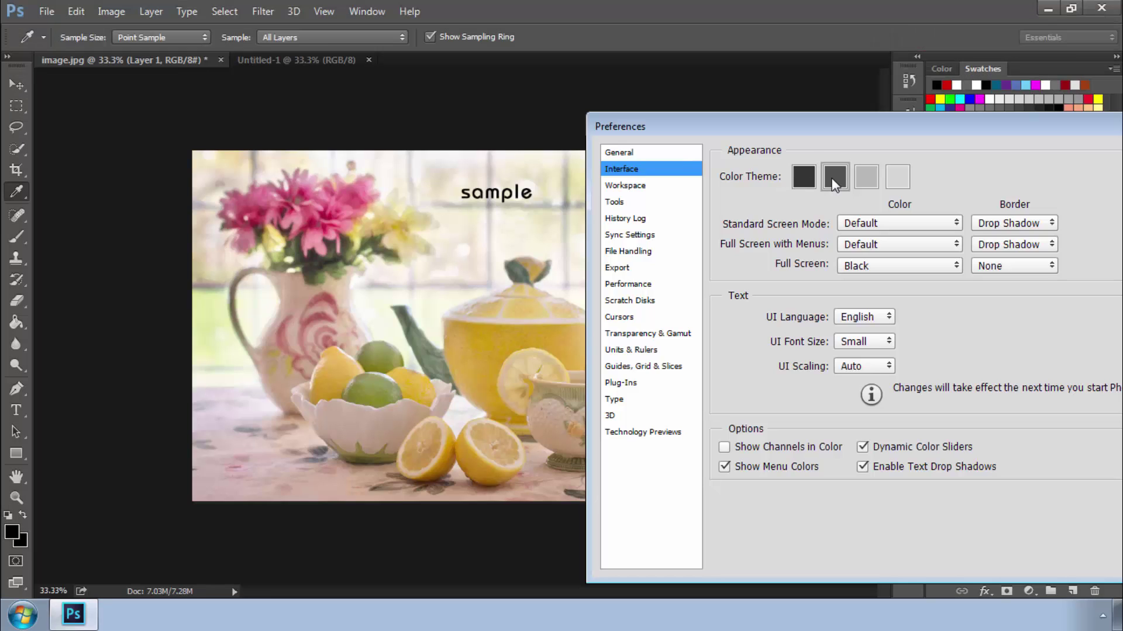
pyautogui.click(869, 179)
pyautogui.click(898, 180)
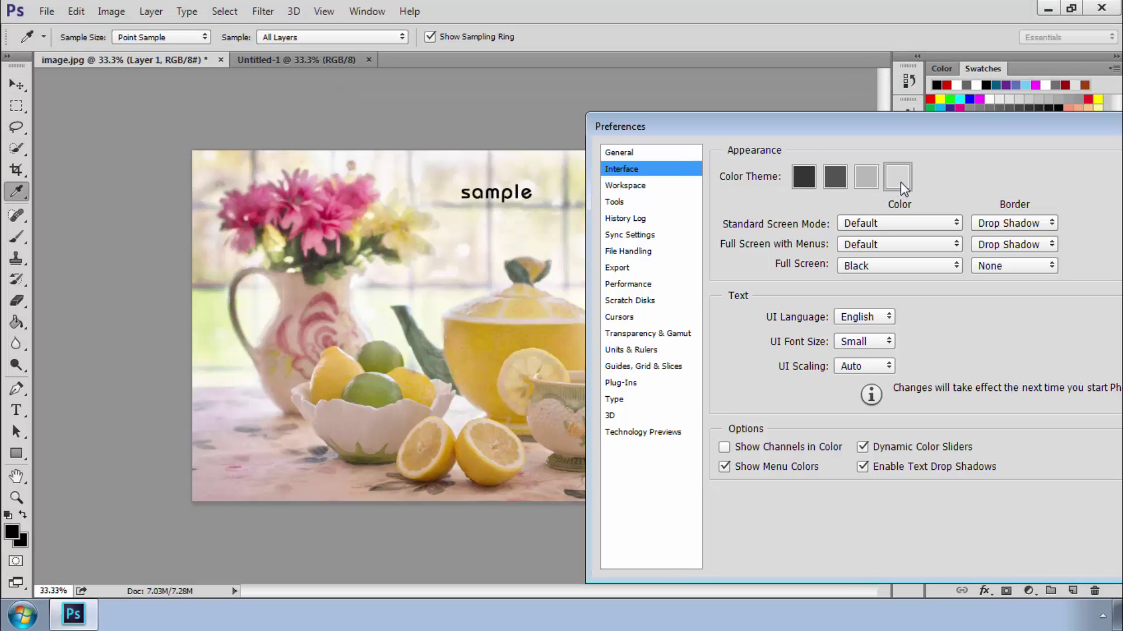
pyautogui.click(866, 177)
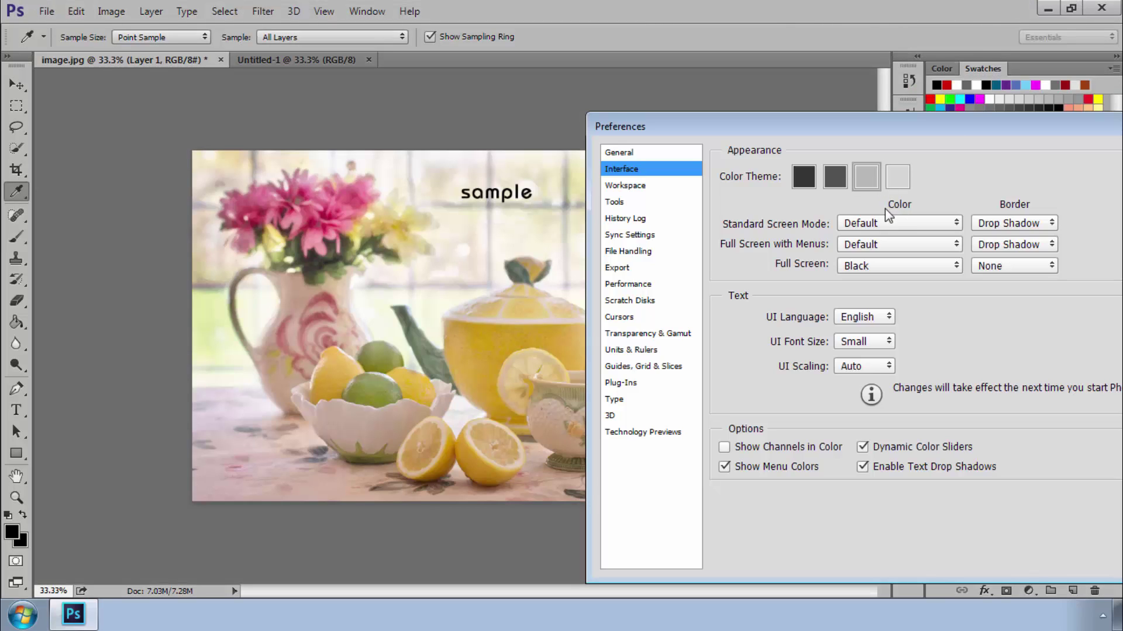
pyautogui.moveTo(955, 131); pyautogui.dragTo(708, 71)
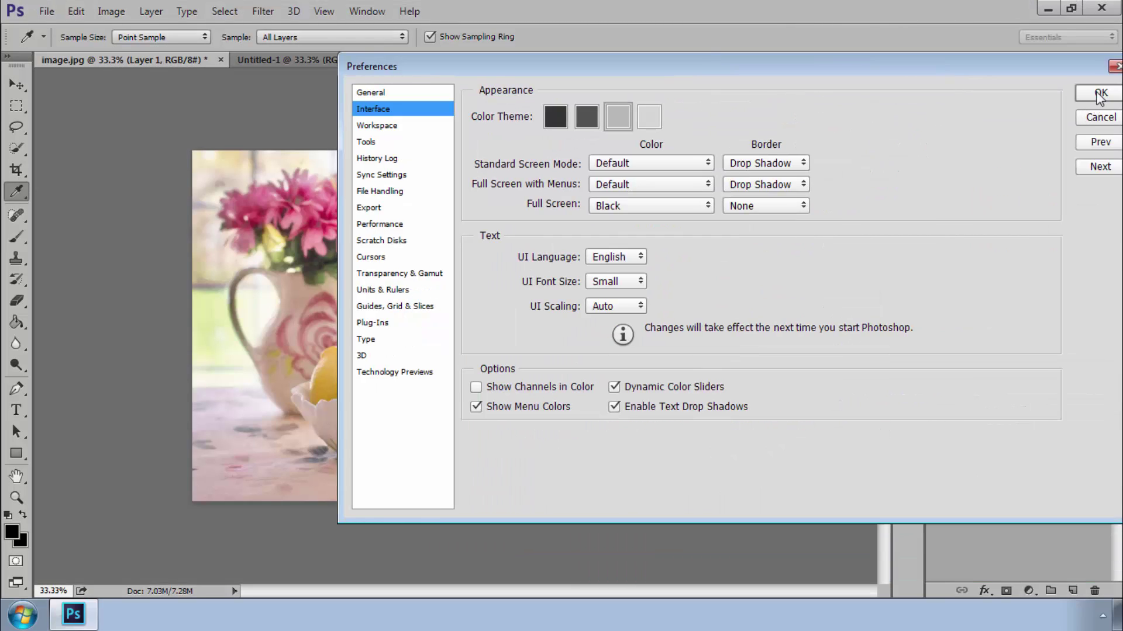
pyautogui.click(1100, 94)
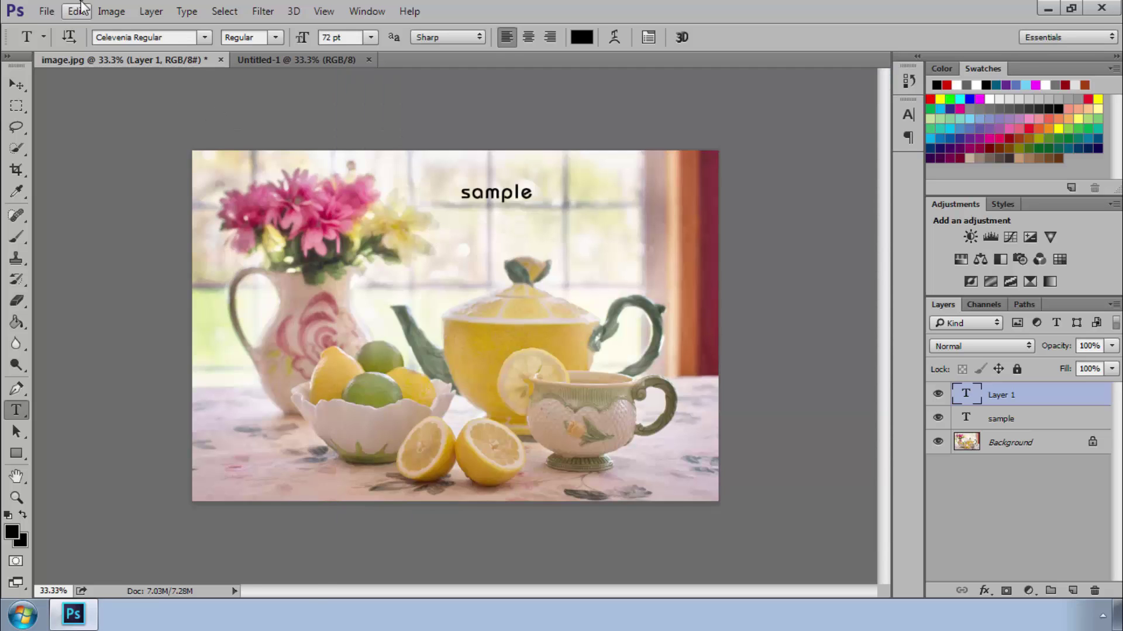
# - Set the interface color theme back to the darkest option in the Interface preferences and apply it
pyautogui.click(78, 11)
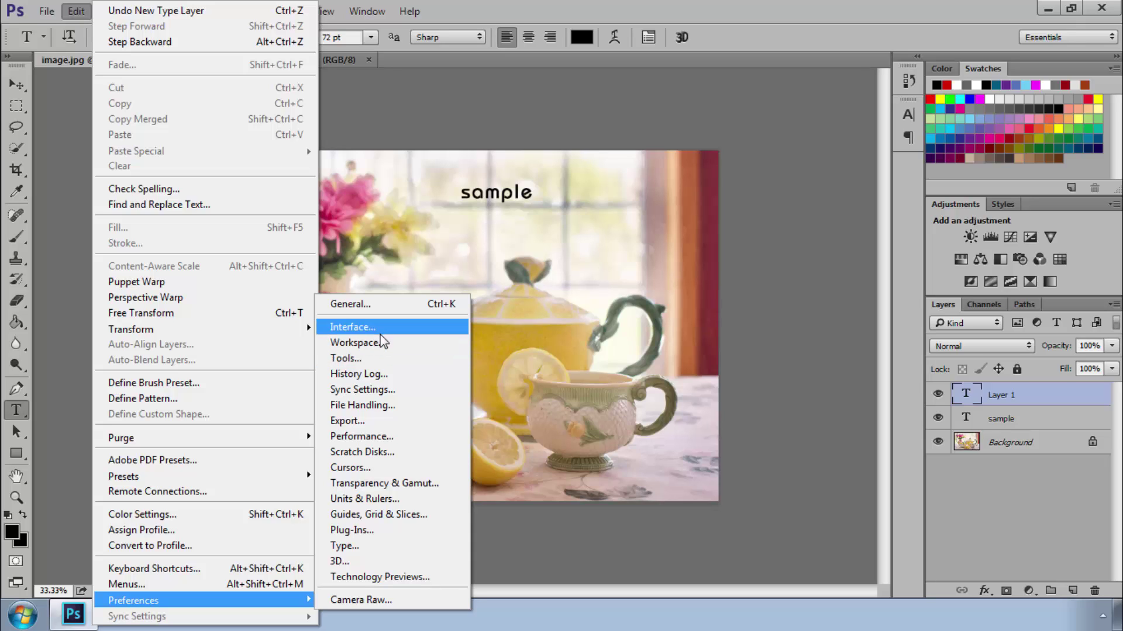
pyautogui.click(405, 298)
pyautogui.click(377, 100)
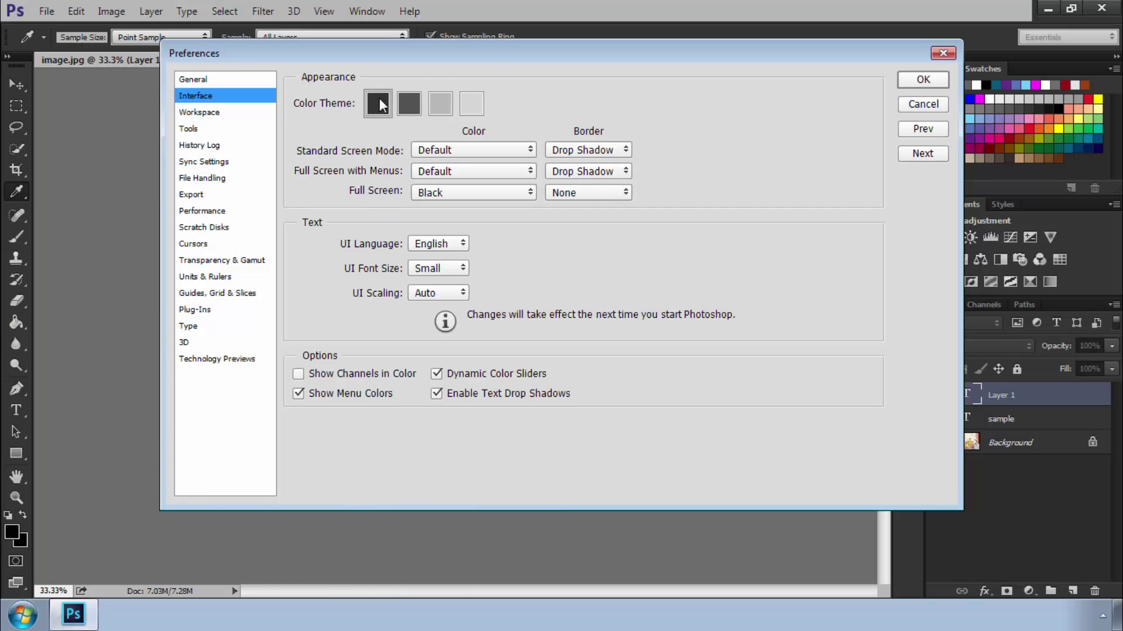
pyautogui.click(923, 79)
# - Reopen the Interface preferences, compare the three lighter color themes against the image, and apply the second-lightest gray
pyautogui.hotkey('ctrl', 'k')
pyautogui.moveTo(520, 60); pyautogui.dragTo(946, 132)
pyautogui.click(834, 177)
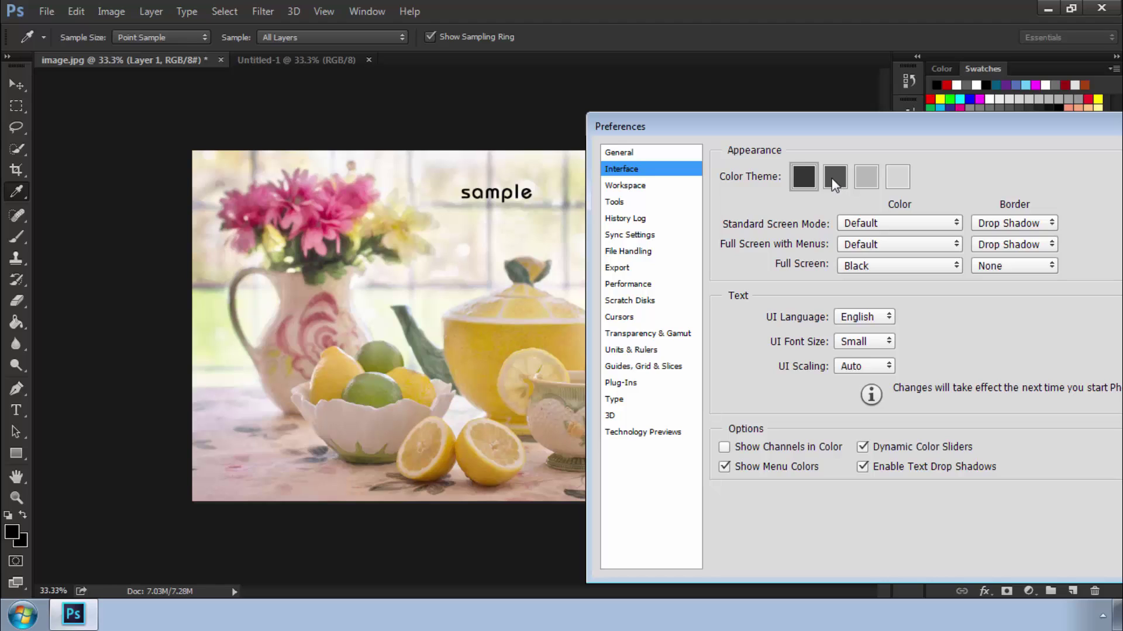
pyautogui.click(869, 181)
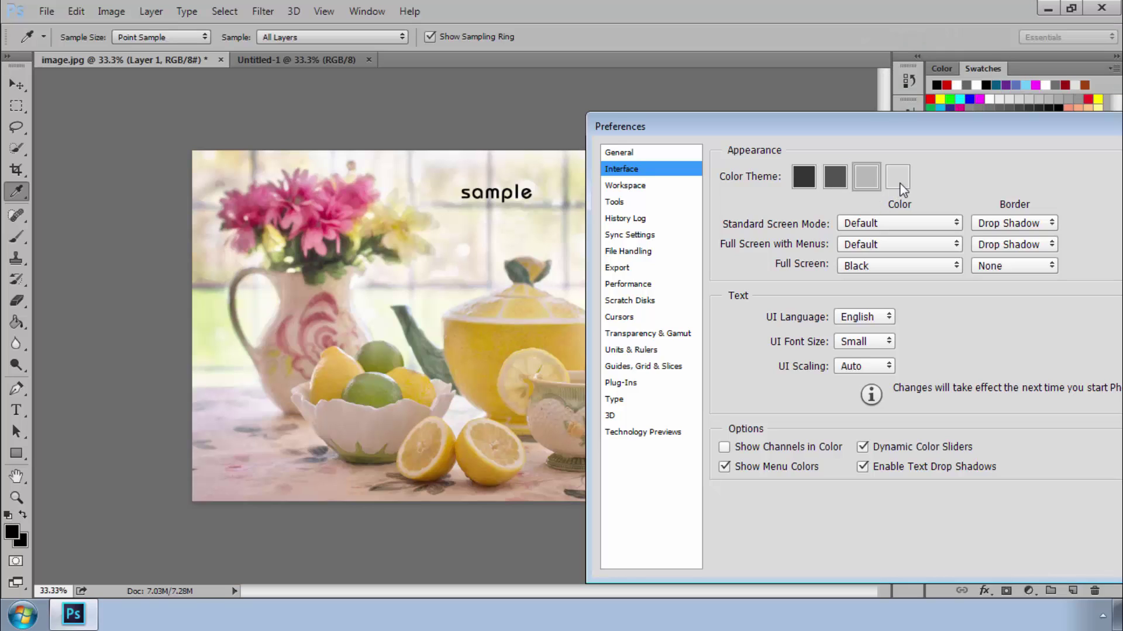
pyautogui.click(900, 182)
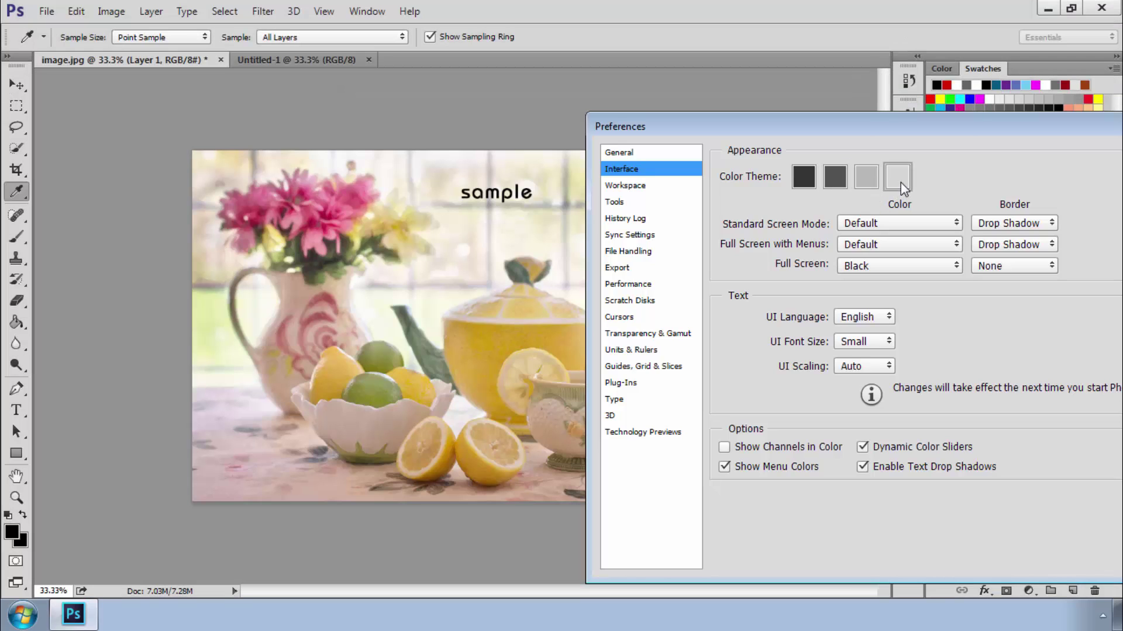
pyautogui.click(868, 178)
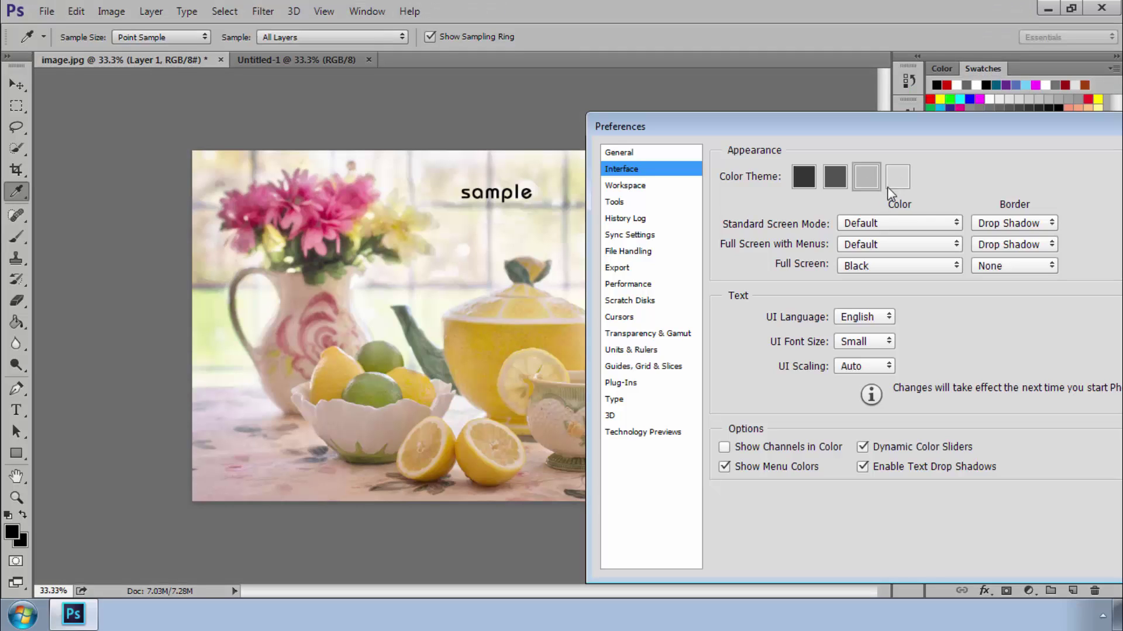
pyautogui.moveTo(955, 130); pyautogui.dragTo(707, 66)
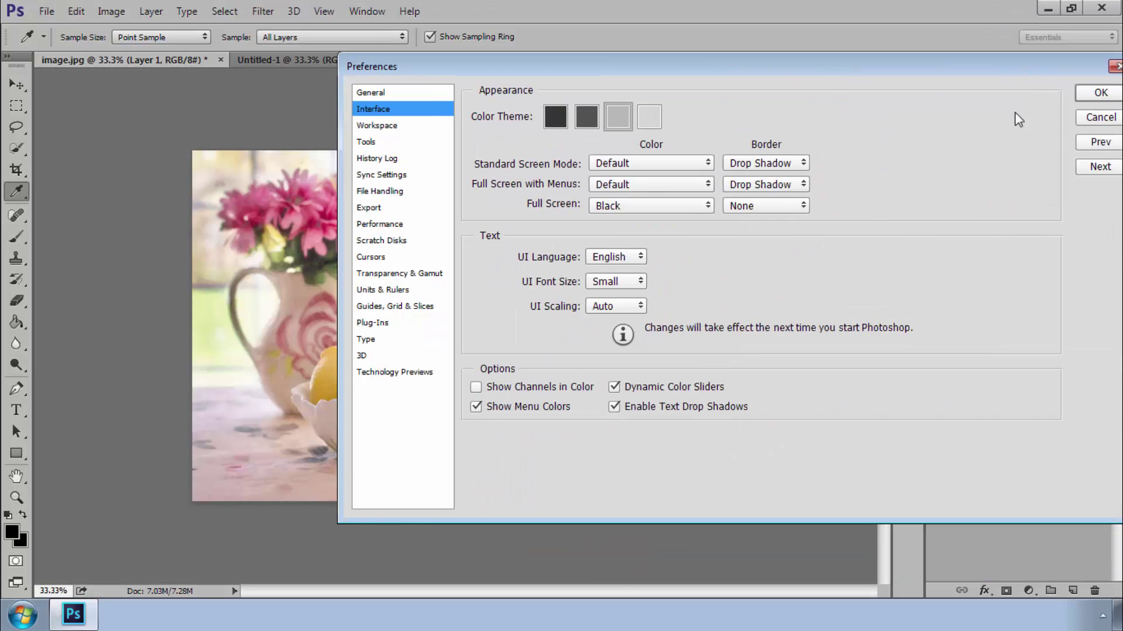
pyautogui.click(1099, 96)
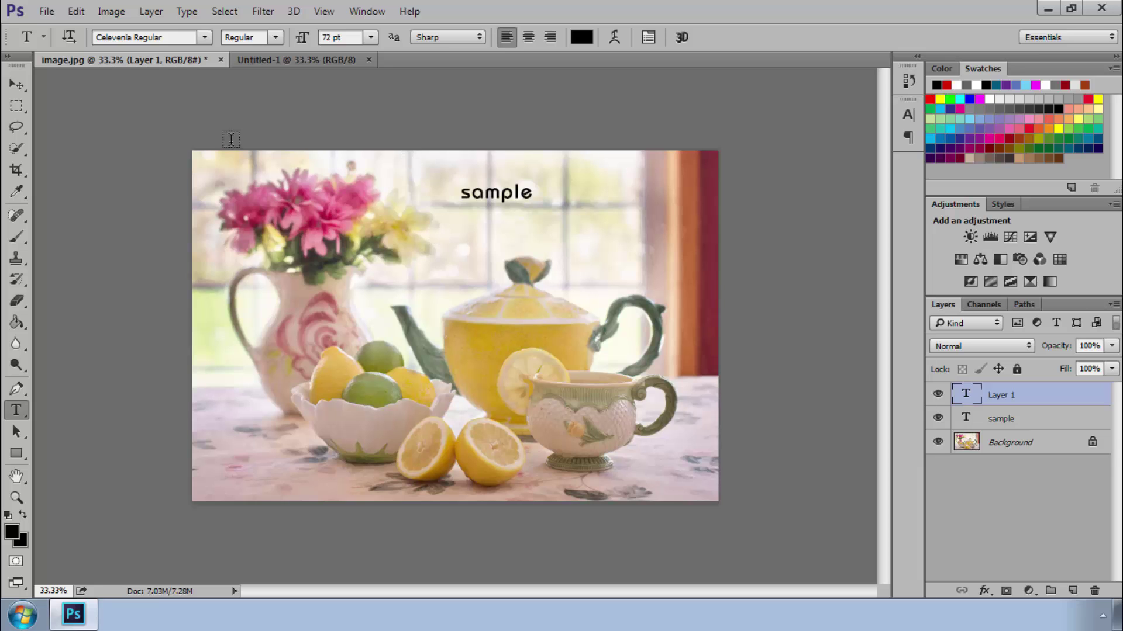
# - Restore the darkest color theme for the interface in the Interface preferences and apply the change
pyautogui.click(80, 7)
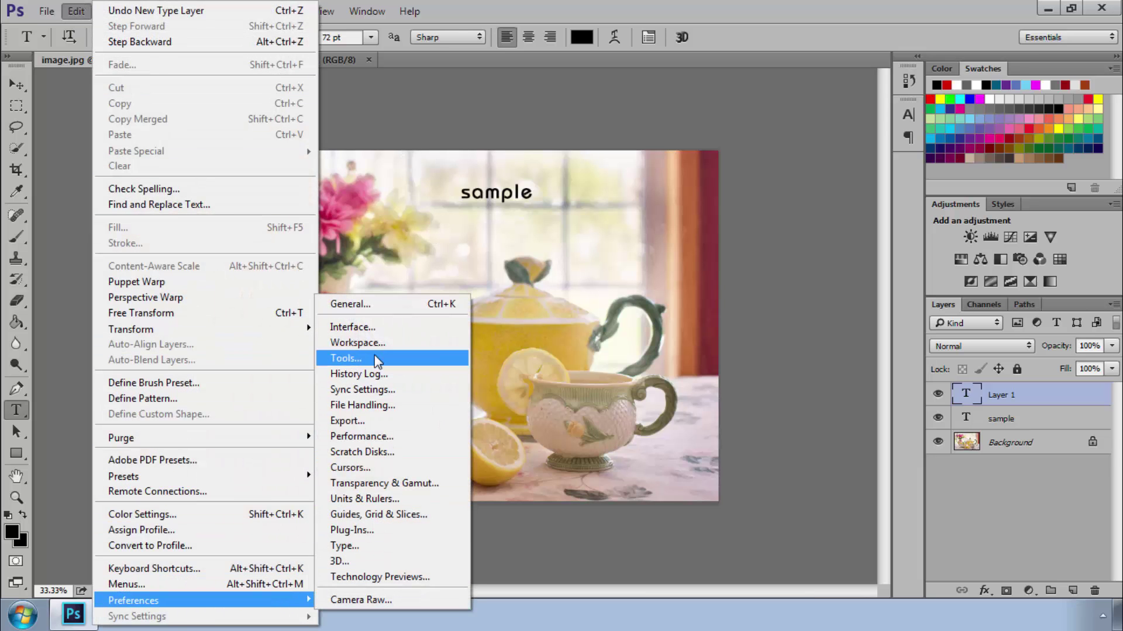
pyautogui.click(388, 324)
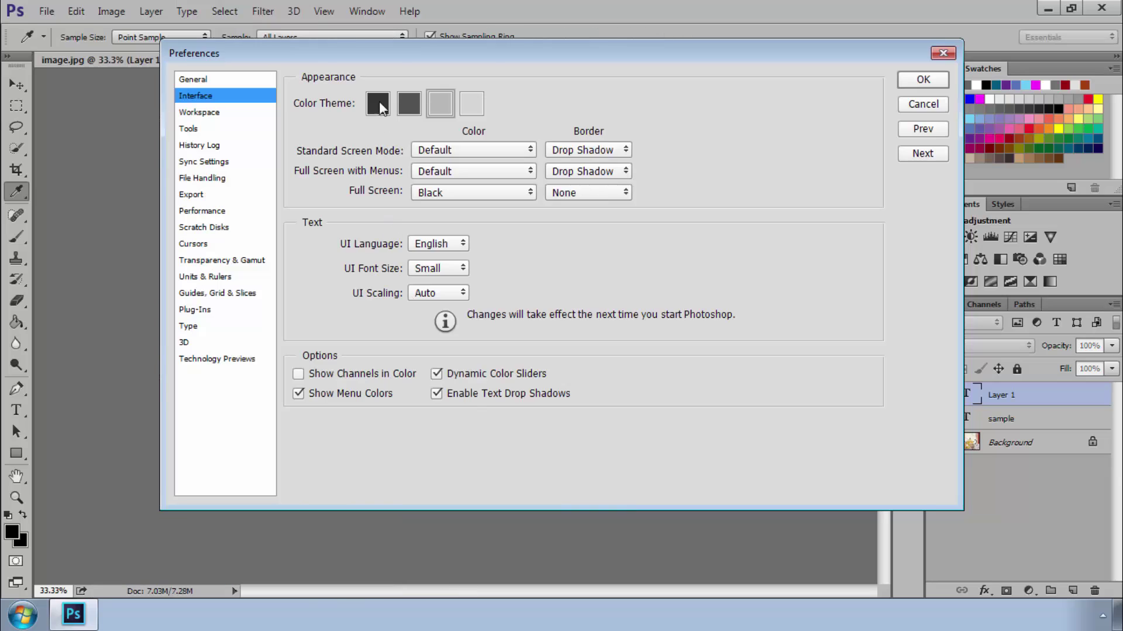
pyautogui.click(378, 100)
pyautogui.click(922, 80)
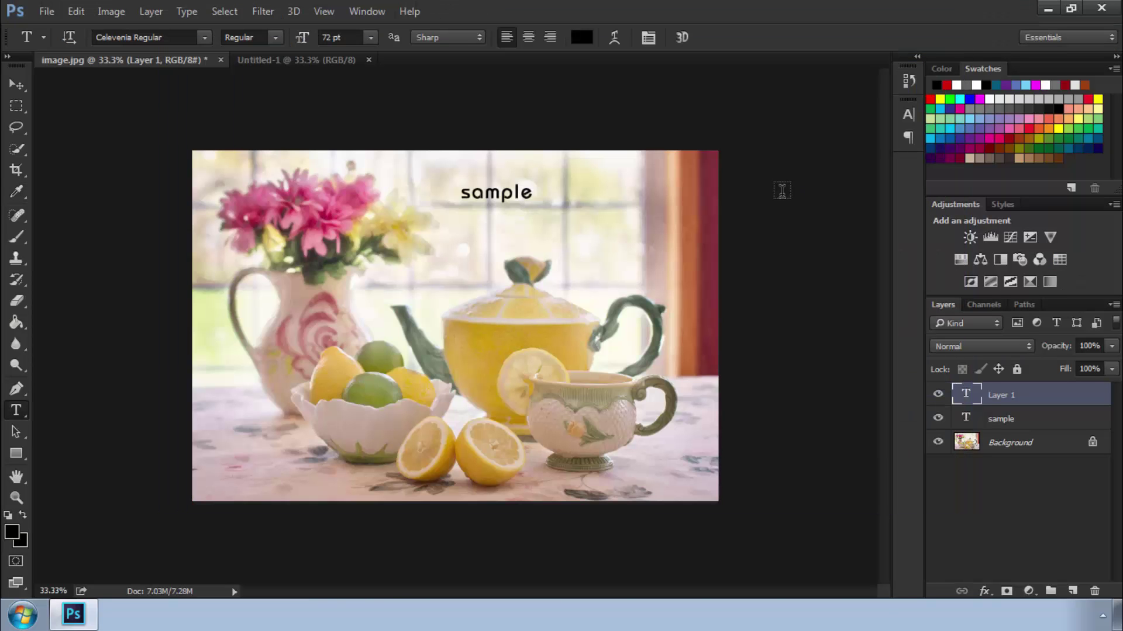